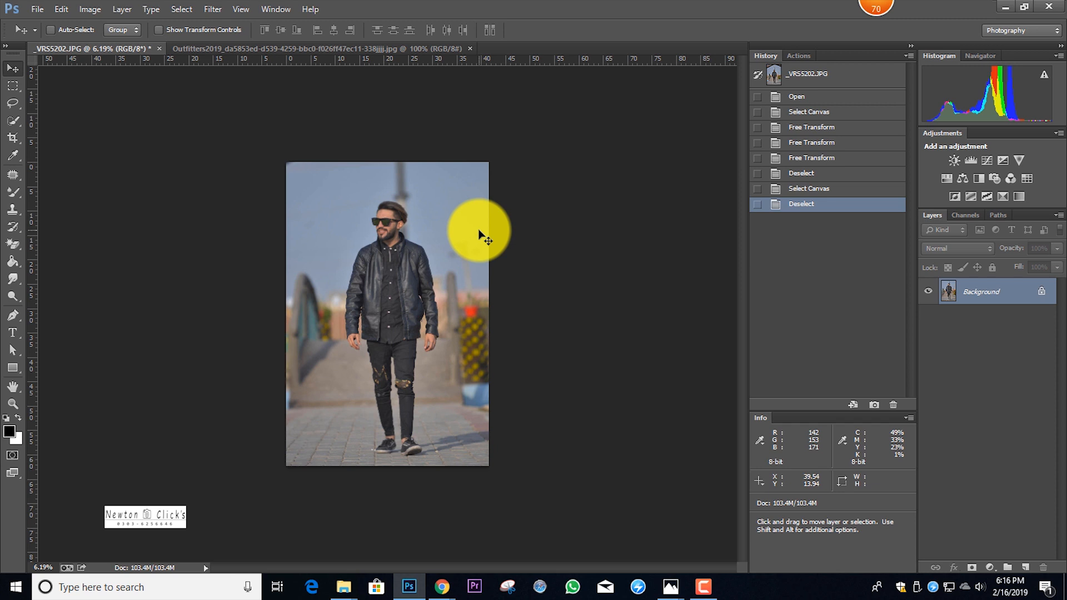
{"action": "left_click", "coordinate": [566, 259]}
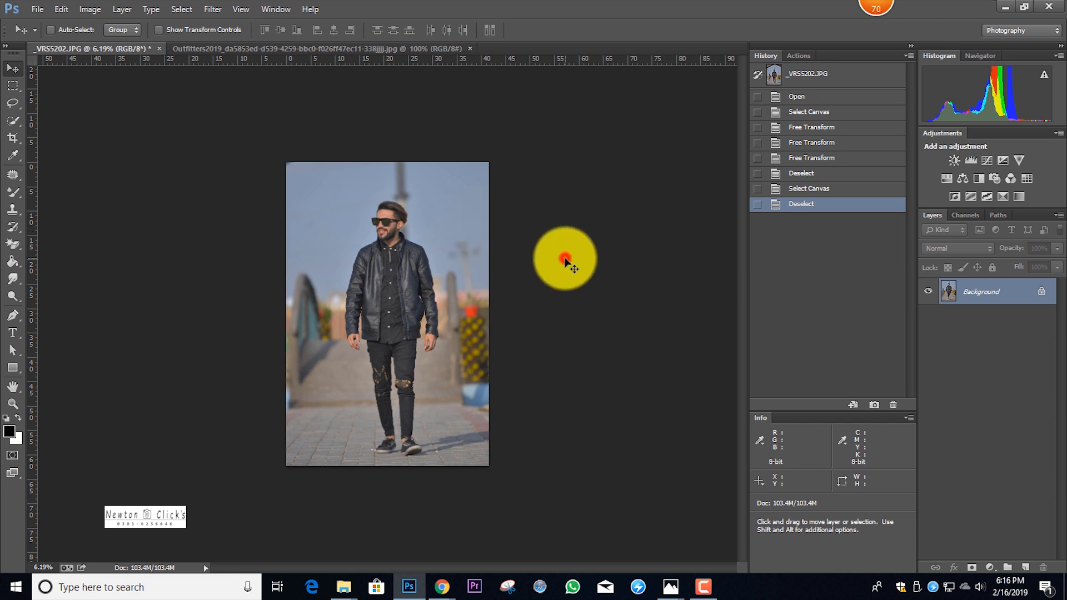
{"action": "scroll", "coordinate": [392, 225], "scroll_direction": "up", "scroll_amount": 4}
{"action": "scroll", "coordinate": [393, 227], "scroll_direction": "up", "scroll_amount": 3}
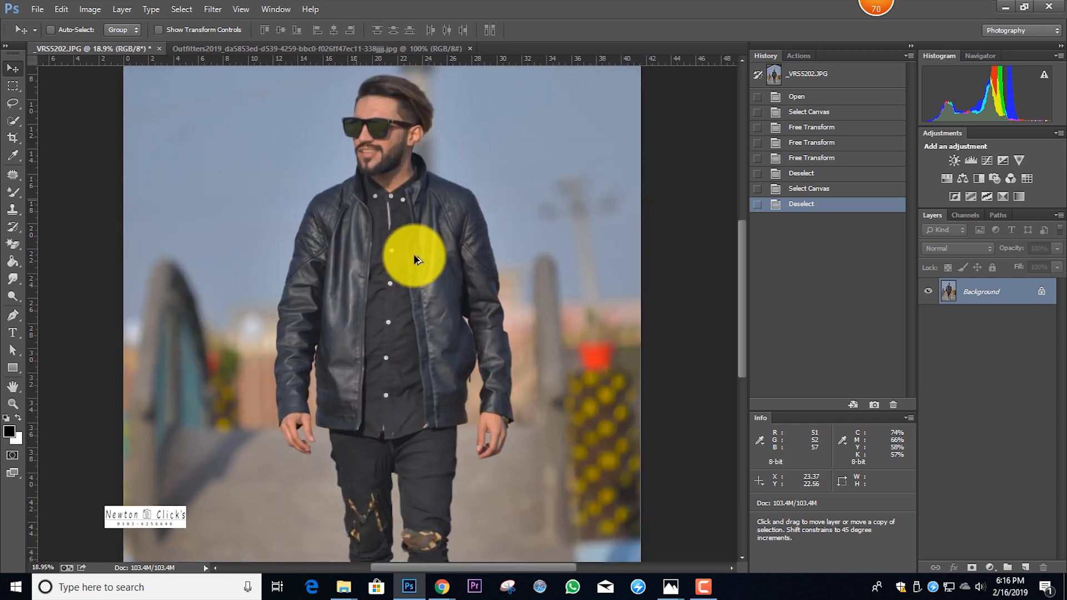
{"action": "scroll", "coordinate": [402, 239], "scroll_direction": "down", "scroll_amount": 2}
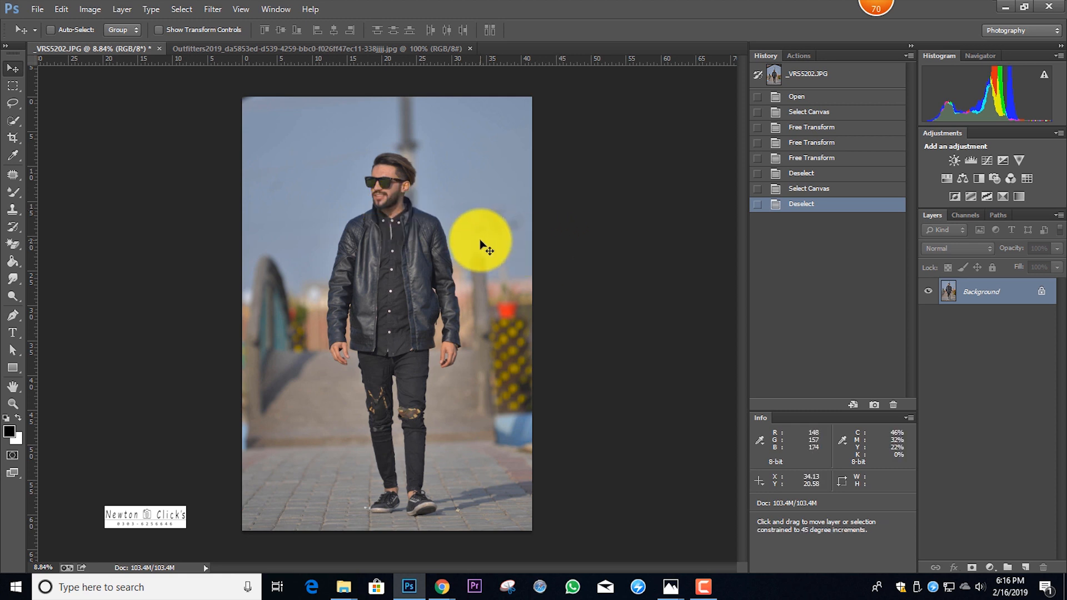
In the Camera Raw filter, set HSL saturation to Reds +15, Oranges -24, Yellows +70 and Greens +73, and strongly raise Blues
{"action": "key", "text": "ctrl+shift+a"}
{"action": "left_click", "coordinate": [644, 145]}
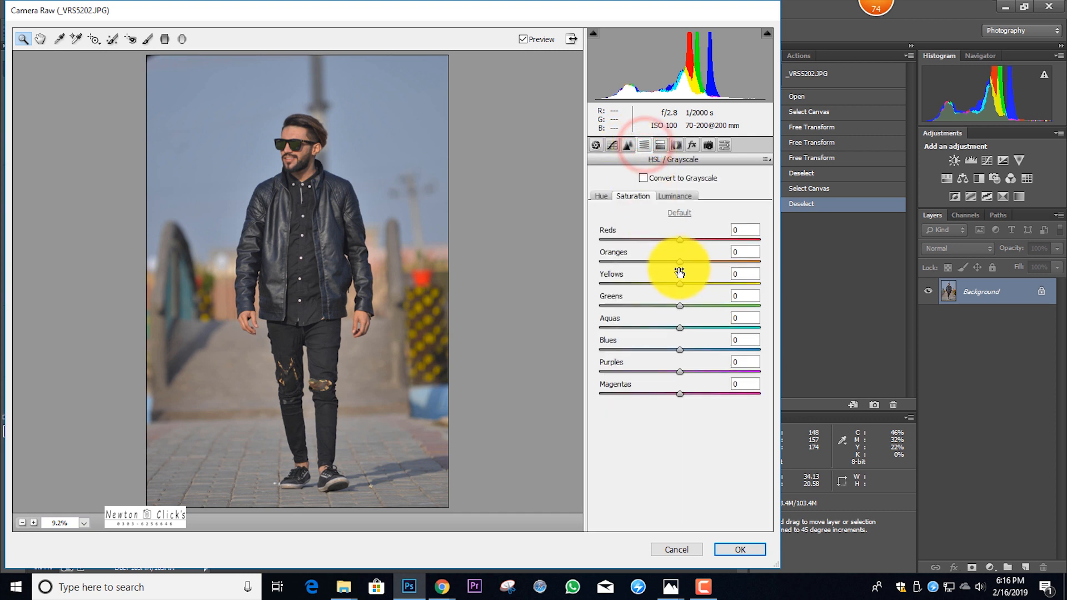
{"action": "left_click", "coordinate": [681, 195]}
{"action": "left_click_drag", "start_coordinate": [685, 258], "coordinate": [737, 281]}
{"action": "left_click", "coordinate": [636, 196]}
{"action": "left_click", "coordinate": [677, 196]}
{"action": "left_click", "coordinate": [627, 193]}
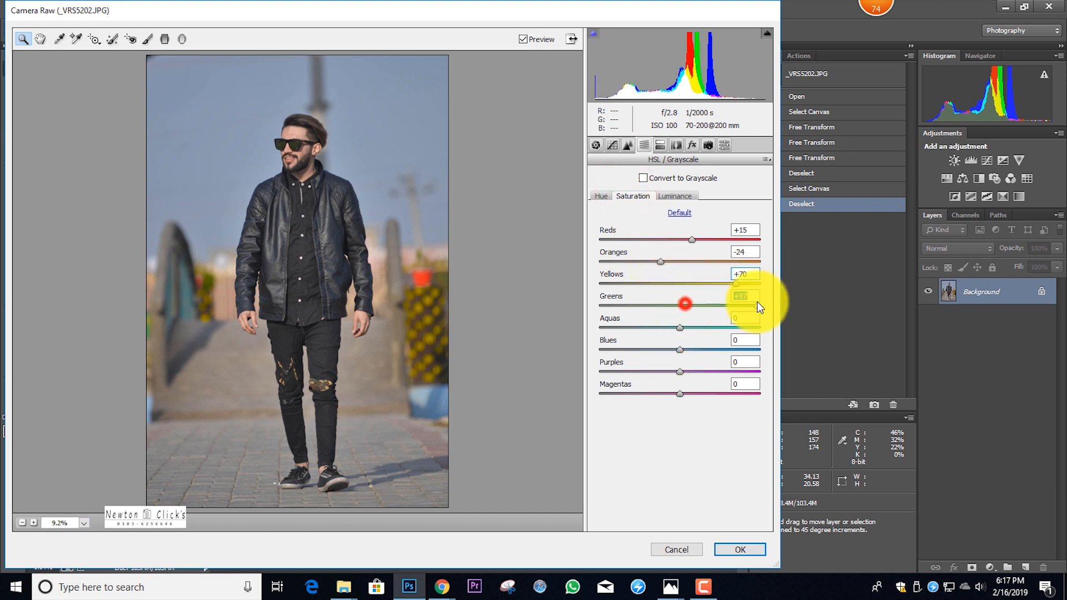
{"action": "left_click_drag", "start_coordinate": [740, 303], "coordinate": [739, 304]}
{"action": "left_click_drag", "start_coordinate": [688, 349], "coordinate": [746, 348]}
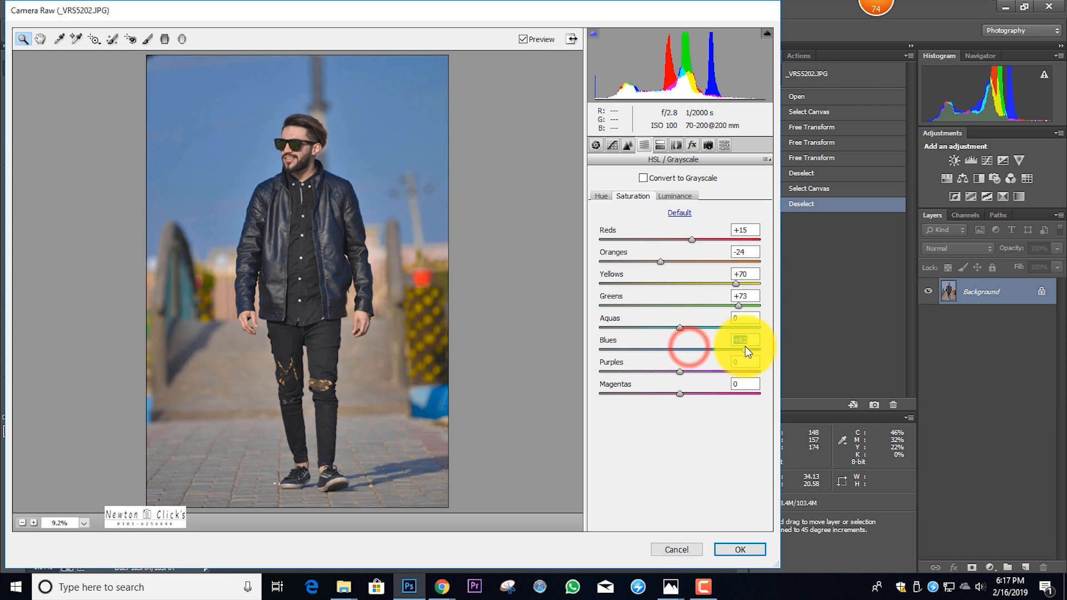
Set the HSL hue to Blues -22 and Aquas about -23, and apply the Camera Raw filter
{"action": "left_click", "coordinate": [601, 195]}
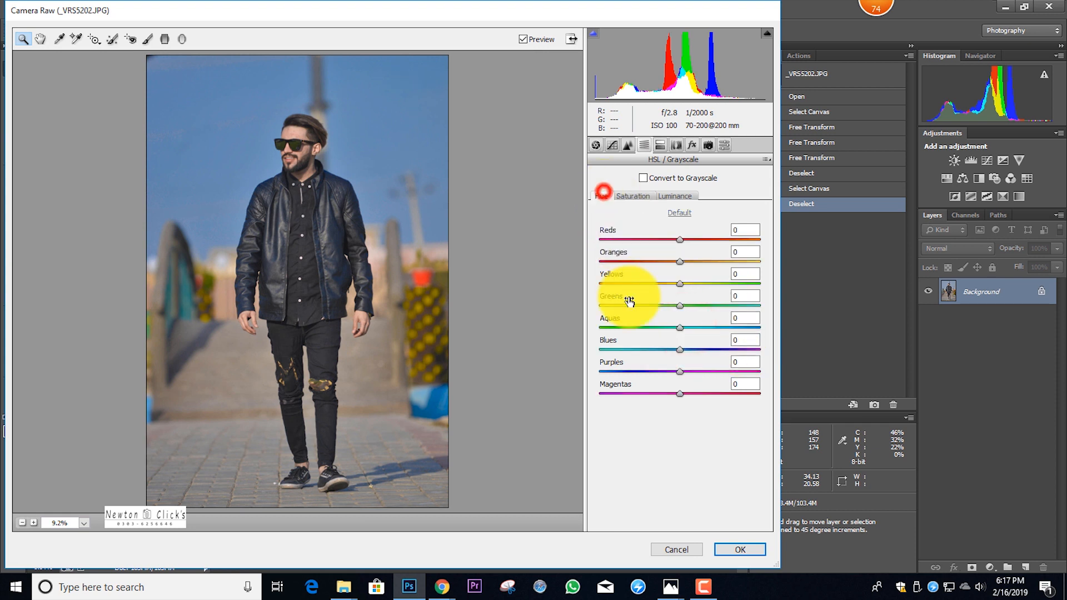
{"action": "left_click", "coordinate": [656, 350]}
{"action": "left_click", "coordinate": [662, 349]}
{"action": "left_click", "coordinate": [688, 328]}
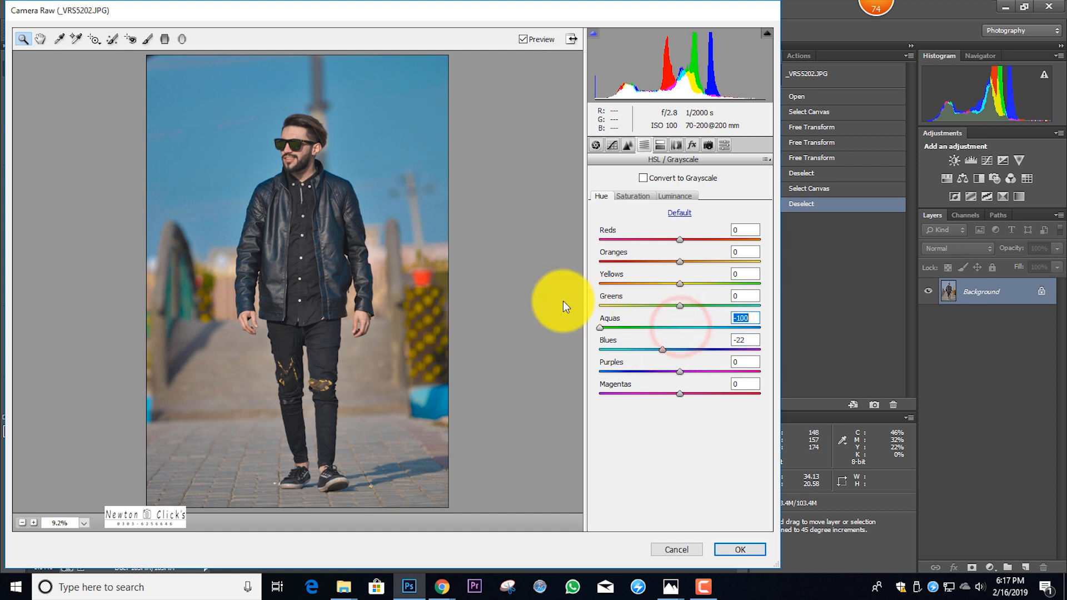
{"action": "left_click", "coordinate": [661, 328]}
{"action": "left_click", "coordinate": [729, 549]}
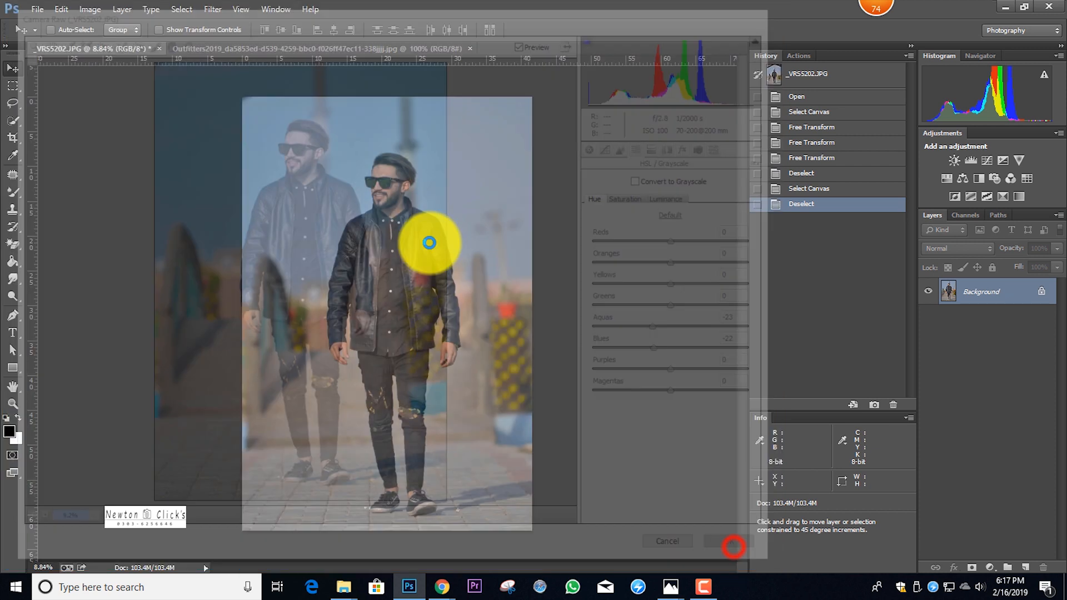
Smooth the skin along the front edge of the man's forehead with the Mixer Brush, reducing the brush size to 90
{"action": "scroll", "coordinate": [405, 191], "scroll_direction": "up", "scroll_amount": 8}
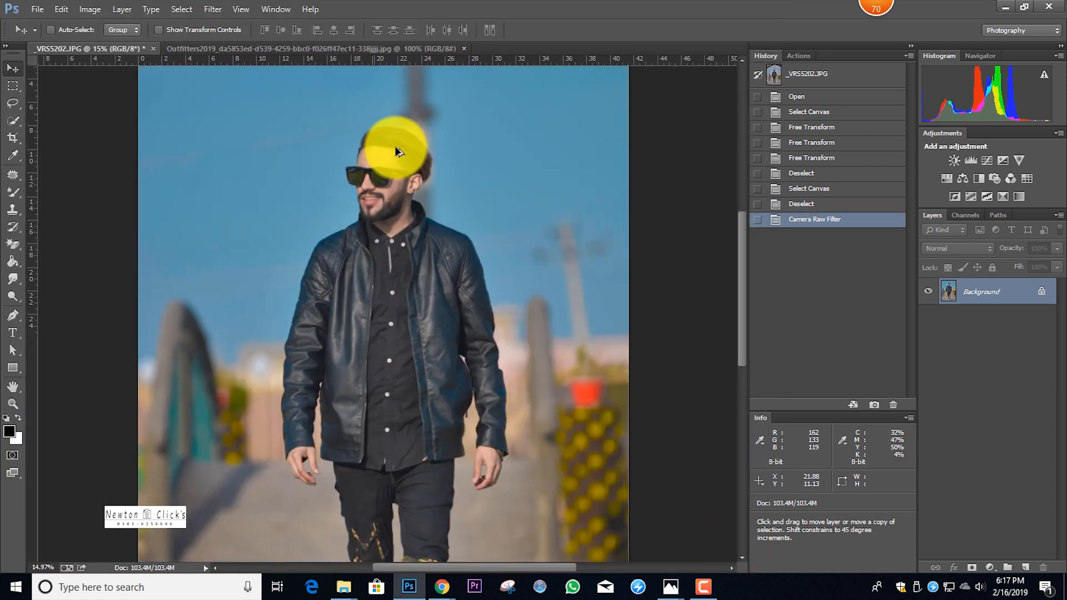
{"action": "scroll", "coordinate": [298, 172], "scroll_direction": "up", "scroll_amount": 2}
{"action": "right_click", "coordinate": [14, 192]}
{"action": "left_click", "coordinate": [66, 229]}
{"action": "scroll", "coordinate": [347, 256], "scroll_direction": "up", "scroll_amount": 1}
{"action": "key", "text": "bracketleft"}
{"action": "key", "text": "bracketleft"}
{"action": "key", "text": "bracketleft"}
{"action": "key", "text": "bracketleft"}
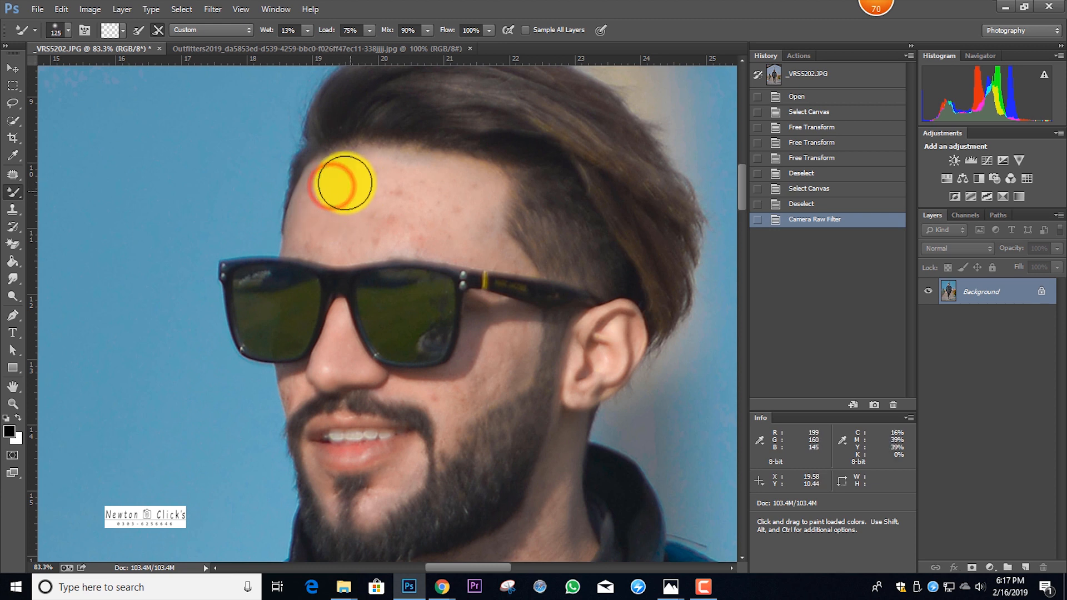
{"action": "left_click", "coordinate": [318, 221]}
{"action": "key", "text": "bracketleft"}
{"action": "key", "text": "bracketleft"}
{"action": "left_click", "coordinate": [322, 213]}
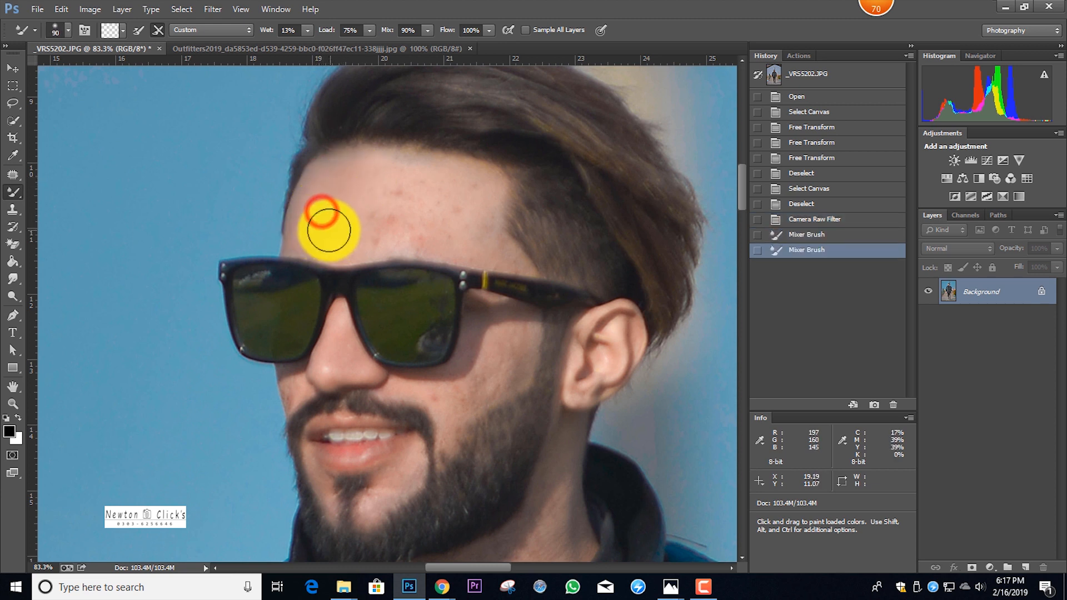
Blend away the blemishes across the rest of the forehead with the Mixer Brush at about size 100
{"action": "key", "text": "bracketright"}
{"action": "mouse_move", "coordinate": [372, 208]}
{"action": "left_mouse_down"}
{"action": "mouse_move", "coordinate": [399, 185]}
{"action": "mouse_move", "coordinate": [382, 193]}
{"action": "mouse_move", "coordinate": [388, 209]}
{"action": "mouse_move", "coordinate": [406, 193]}
{"action": "mouse_move", "coordinate": [468, 190]}
{"action": "mouse_move", "coordinate": [469, 199]}
{"action": "mouse_move", "coordinate": [403, 222]}
{"action": "mouse_move", "coordinate": [341, 203]}
{"action": "left_mouse_up"}
{"action": "key", "text": "bracketleft"}
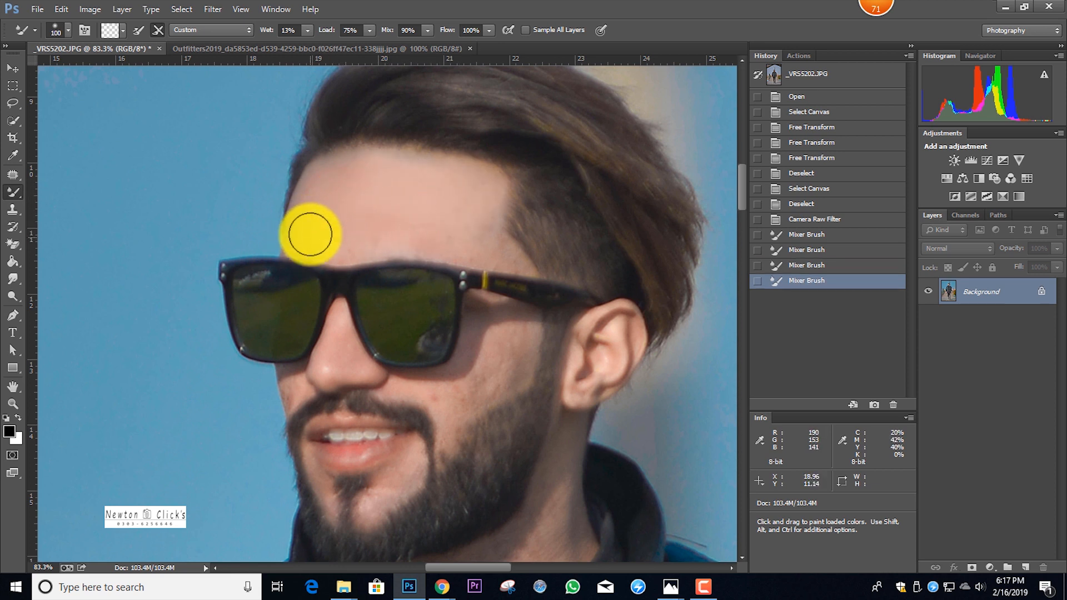
{"action": "key", "text": "bracketleft"}
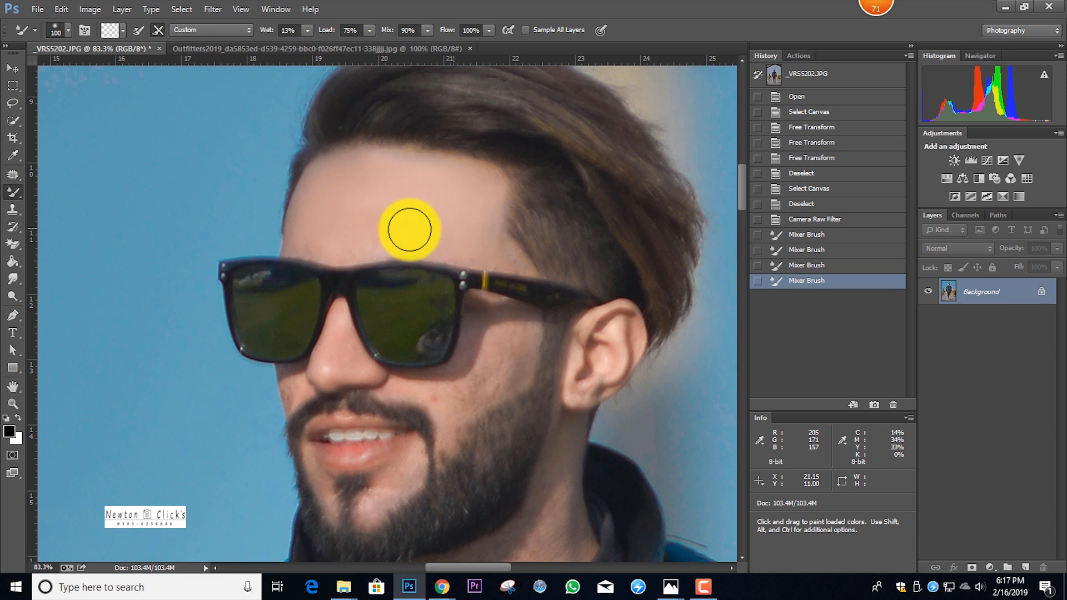
{"action": "mouse_move", "coordinate": [332, 237]}
{"action": "left_mouse_down"}
{"action": "mouse_move", "coordinate": [310, 212]}
{"action": "mouse_move", "coordinate": [325, 178]}
{"action": "left_mouse_up"}
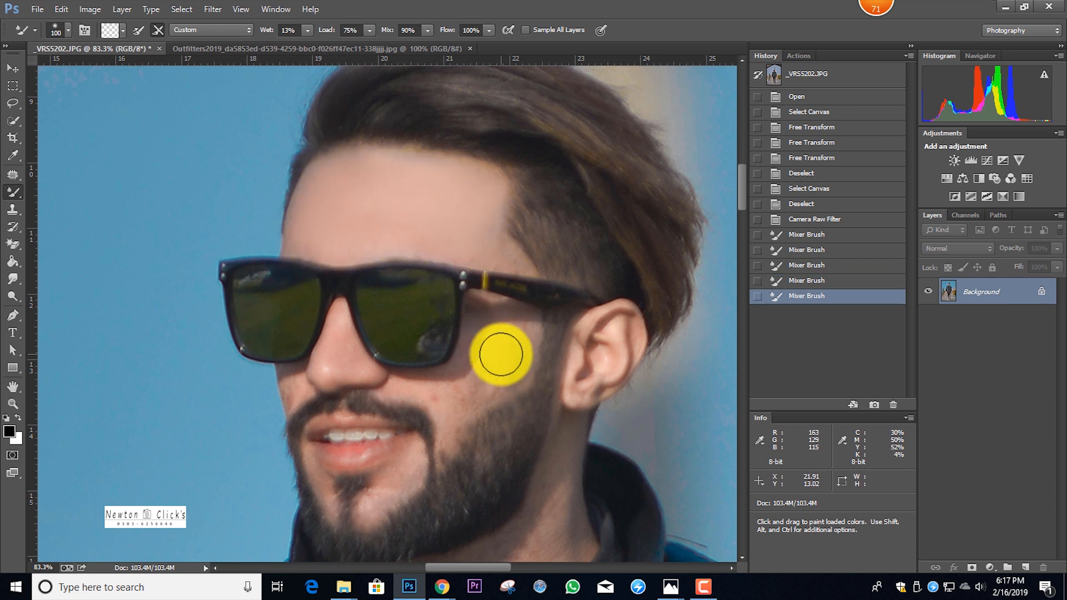
Smooth the cheek between the sunglasses and the beard with the Mixer Brush
{"action": "scroll", "coordinate": [535, 362], "scroll_direction": "up", "scroll_amount": 2}
{"action": "key", "text": "bracketleft"}
{"action": "key", "text": "bracketleft"}
{"action": "key", "text": "bracketleft"}
{"action": "key", "text": "bracketleft"}
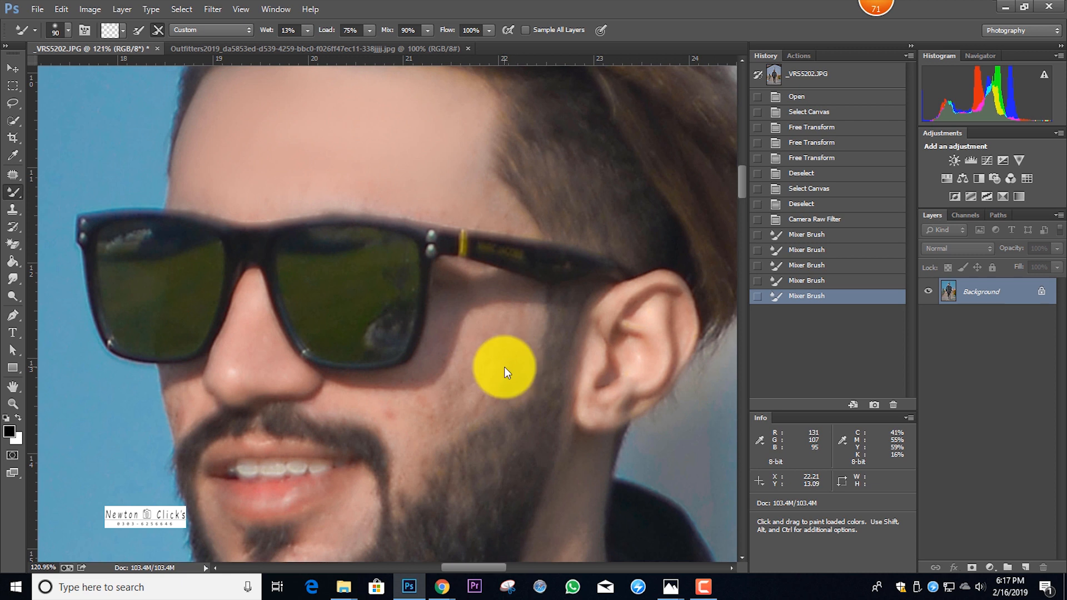
{"action": "key", "text": "bracketright"}
{"action": "mouse_move", "coordinate": [483, 342]}
{"action": "left_mouse_down"}
{"action": "mouse_move", "coordinate": [504, 345]}
{"action": "mouse_move", "coordinate": [501, 382]}
{"action": "mouse_move", "coordinate": [465, 405]}
{"action": "mouse_move", "coordinate": [462, 388]}
{"action": "mouse_move", "coordinate": [517, 341]}
{"action": "mouse_move", "coordinate": [446, 399]}
{"action": "mouse_move", "coordinate": [400, 417]}
{"action": "mouse_move", "coordinate": [410, 414]}
{"action": "left_mouse_up"}
{"action": "key", "text": "bracketleft"}
{"action": "mouse_move", "coordinate": [412, 412]}
{"action": "left_mouse_down"}
{"action": "mouse_move", "coordinate": [358, 404]}
{"action": "mouse_move", "coordinate": [431, 413]}
{"action": "mouse_move", "coordinate": [414, 418]}
{"action": "mouse_move", "coordinate": [455, 409]}
{"action": "mouse_move", "coordinate": [499, 348]}
{"action": "mouse_move", "coordinate": [505, 372]}
{"action": "mouse_move", "coordinate": [514, 339]}
{"action": "mouse_move", "coordinate": [497, 330]}
{"action": "mouse_move", "coordinate": [507, 291]}
{"action": "left_mouse_up"}
Blend the skin along the lower rim of the sunglasses on the near cheek with a Mixer Brush of about size 40
{"action": "key", "text": "bracketright"}
{"action": "key", "text": "bracketleft"}
{"action": "key", "text": "bracketleft"}
{"action": "key", "text": "bracketleft"}
{"action": "key", "text": "bracketleft"}
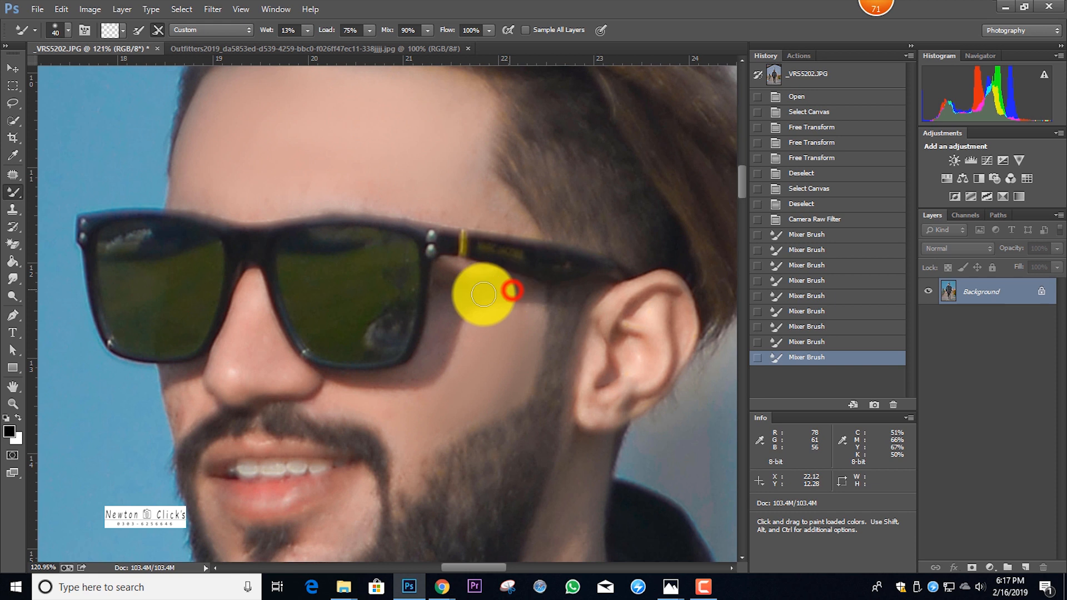
{"action": "mouse_move", "coordinate": [424, 365]}
{"action": "left_mouse_down"}
{"action": "mouse_move", "coordinate": [403, 378]}
{"action": "mouse_move", "coordinate": [392, 414]}
{"action": "mouse_move", "coordinate": [371, 403]}
{"action": "mouse_move", "coordinate": [405, 457]}
{"action": "mouse_move", "coordinate": [458, 407]}
{"action": "mouse_move", "coordinate": [502, 388]}
{"action": "mouse_move", "coordinate": [527, 312]}
{"action": "mouse_move", "coordinate": [502, 290]}
{"action": "mouse_move", "coordinate": [450, 314]}
{"action": "mouse_move", "coordinate": [405, 384]}
{"action": "left_mouse_up"}
Smooth the nose and the far cheek beside the moustache with the Mixer Brush at about size 50
{"action": "key", "text": "bracketright"}
{"action": "key", "text": "bracketright"}
{"action": "key", "text": "bracketright"}
{"action": "key", "text": "bracketleft"}
{"action": "key", "text": "bracketleft"}
{"action": "key", "text": "bracketleft"}
{"action": "key", "text": "bracketright"}
{"action": "mouse_move", "coordinate": [241, 343]}
{"action": "left_mouse_down"}
{"action": "mouse_move", "coordinate": [240, 353]}
{"action": "mouse_move", "coordinate": [248, 324]}
{"action": "left_mouse_up"}
{"action": "key", "text": "bracketleft"}
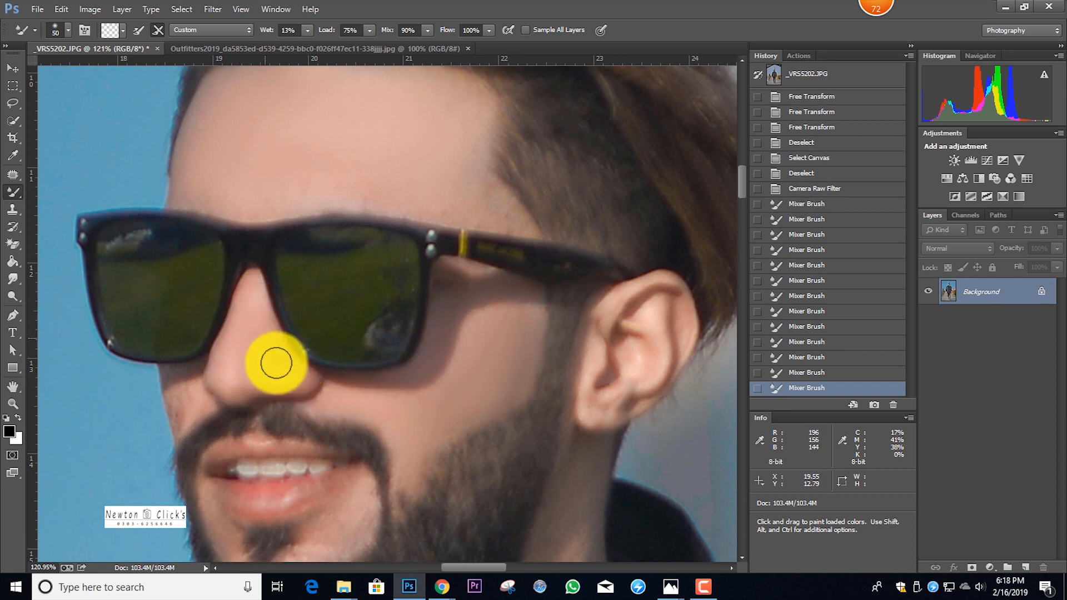
{"action": "mouse_move", "coordinate": [183, 401]}
{"action": "left_mouse_down"}
{"action": "mouse_move", "coordinate": [192, 393]}
{"action": "mouse_move", "coordinate": [176, 417]}
{"action": "mouse_move", "coordinate": [187, 398]}
{"action": "left_mouse_up"}
Smooth the bare skin around the mouth and chin with the Mixer Brush, starting at about size 60 and reducing it
{"action": "scroll", "coordinate": [281, 388], "scroll_direction": "down", "scroll_amount": 4}
{"action": "key", "text": "bracketright"}
{"action": "key", "text": "bracketright"}
{"action": "key", "text": "bracketright"}
{"action": "key", "text": "bracketright"}
{"action": "mouse_move", "coordinate": [299, 446]}
{"action": "left_mouse_down"}
{"action": "mouse_move", "coordinate": [350, 388]}
{"action": "mouse_move", "coordinate": [298, 445]}
{"action": "left_mouse_up"}
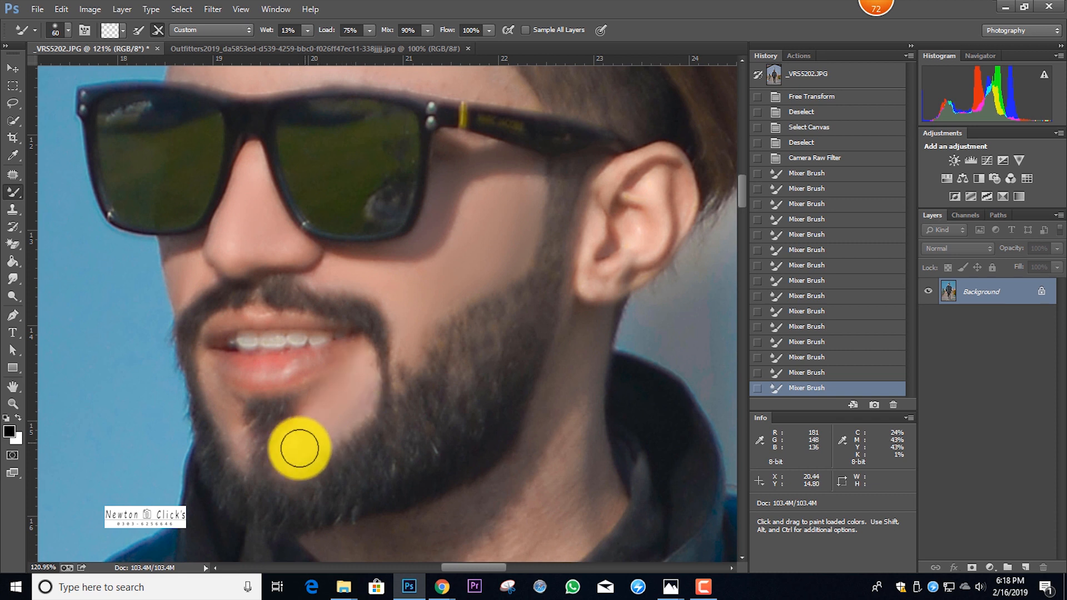
{"action": "key", "text": "bracketleft"}
{"action": "key", "text": "bracketleft"}
{"action": "key", "text": "bracketleft"}
{"action": "key", "text": "bracketleft"}
{"action": "left_click_drag", "start_coordinate": [217, 396], "coordinate": [248, 452]}
Smooth the skin of the neck between the beard and the collar with the Mixer Brush, finishing at size 60
{"action": "scroll", "coordinate": [478, 387], "scroll_direction": "down", "scroll_amount": 3}
{"action": "scroll", "coordinate": [477, 386], "scroll_direction": "down", "scroll_amount": 2}
{"action": "key", "text": "bracketright"}
{"action": "key", "text": "bracketright"}
{"action": "key", "text": "bracketright"}
{"action": "key", "text": "bracketright"}
{"action": "key", "text": "bracketright"}
{"action": "key", "text": "bracketright"}
{"action": "mouse_move", "coordinate": [556, 389]}
{"action": "left_mouse_down"}
{"action": "mouse_move", "coordinate": [569, 360]}
{"action": "mouse_move", "coordinate": [551, 402]}
{"action": "mouse_move", "coordinate": [474, 469]}
{"action": "mouse_move", "coordinate": [474, 490]}
{"action": "mouse_move", "coordinate": [574, 402]}
{"action": "mouse_move", "coordinate": [564, 364]}
{"action": "mouse_move", "coordinate": [572, 281]}
{"action": "mouse_move", "coordinate": [588, 250]}
{"action": "mouse_move", "coordinate": [514, 374]}
{"action": "left_mouse_up"}
{"action": "mouse_move", "coordinate": [471, 407]}
{"action": "left_mouse_down"}
{"action": "mouse_move", "coordinate": [350, 443]}
{"action": "mouse_move", "coordinate": [412, 472]}
{"action": "mouse_move", "coordinate": [513, 361]}
{"action": "left_mouse_up"}
{"action": "key", "text": "bracketleft"}
{"action": "key", "text": "bracketleft"}
{"action": "mouse_move", "coordinate": [539, 327]}
{"action": "left_mouse_down"}
{"action": "mouse_move", "coordinate": [585, 215]}
{"action": "mouse_move", "coordinate": [523, 352]}
{"action": "mouse_move", "coordinate": [565, 344]}
{"action": "mouse_move", "coordinate": [524, 399]}
{"action": "mouse_move", "coordinate": [578, 303]}
{"action": "left_mouse_up"}
{"action": "left_click", "coordinate": [544, 322]}
Check the retouched face and touch up the remaining skin with the Mixer Brush at size 90
{"action": "scroll", "coordinate": [568, 368], "scroll_direction": "down", "scroll_amount": 12}
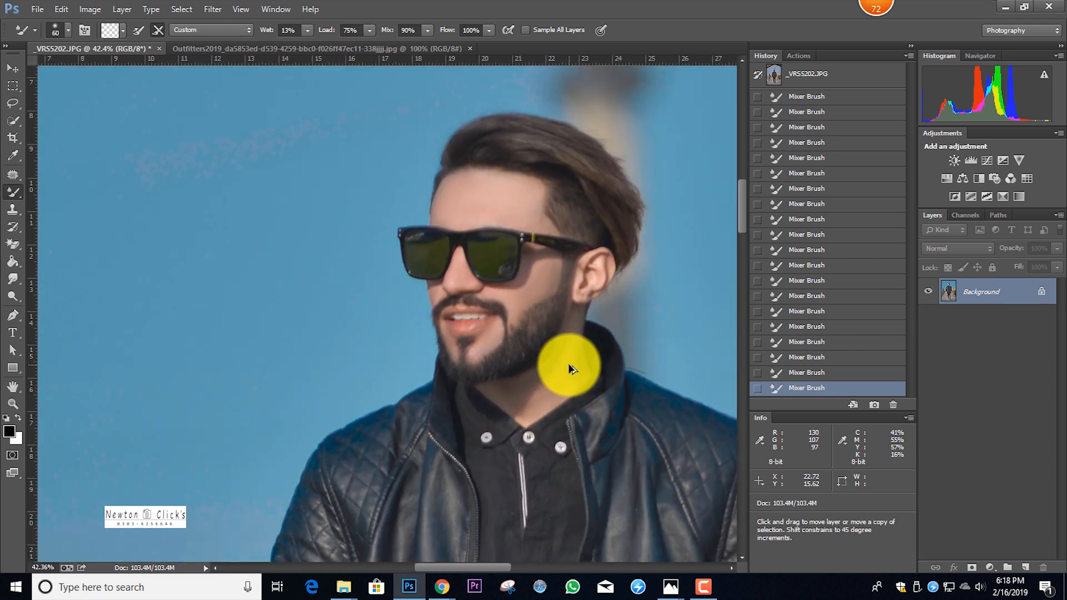
{"action": "scroll", "coordinate": [550, 389], "scroll_direction": "down", "scroll_amount": 2}
{"action": "scroll", "coordinate": [558, 358], "scroll_direction": "up", "scroll_amount": 8}
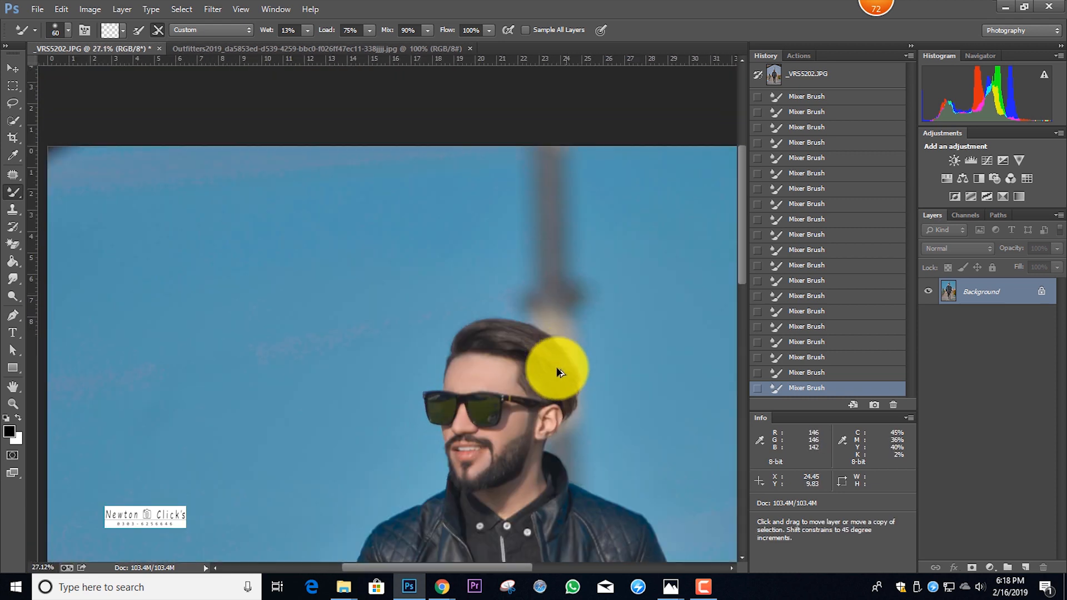
{"action": "scroll", "coordinate": [494, 428], "scroll_direction": "up", "scroll_amount": 2}
{"action": "mouse_move", "coordinate": [496, 406]}
{"action": "left_mouse_down"}
{"action": "mouse_move", "coordinate": [526, 398]}
{"action": "mouse_move", "coordinate": [536, 439]}
{"action": "left_mouse_up"}
{"action": "scroll", "coordinate": [536, 439], "scroll_direction": "down", "scroll_amount": 15}
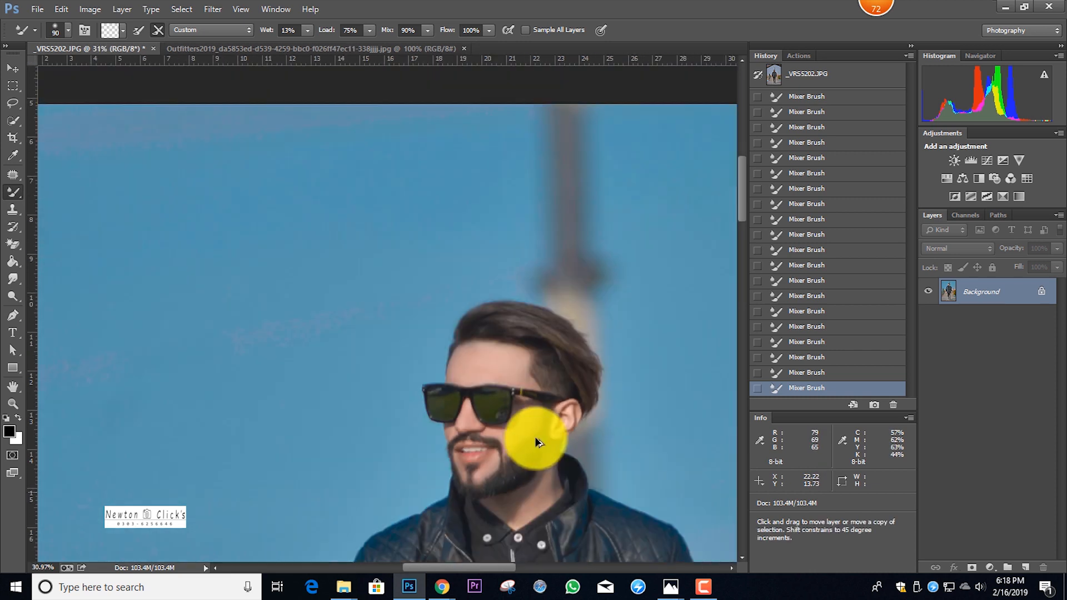
In the Camera Raw filter, set Oranges luminance to about +19 and saturation to Oranges -12, Aquas +52 and Blues -21
{"action": "key", "text": "ctrl+shift+a"}
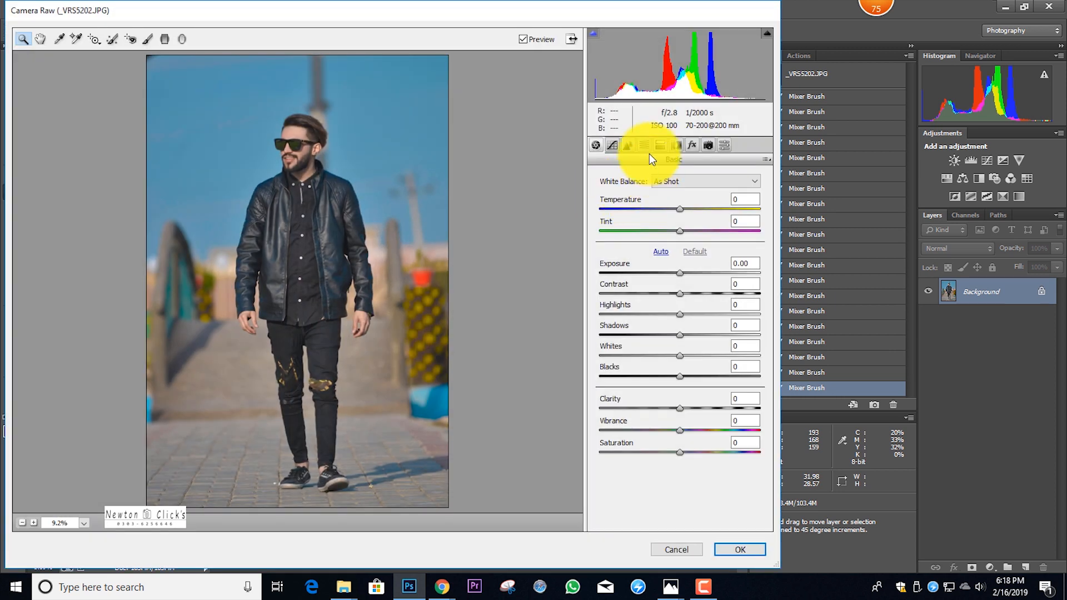
{"action": "left_click", "coordinate": [643, 145]}
{"action": "left_click", "coordinate": [674, 196]}
{"action": "left_click", "coordinate": [695, 262]}
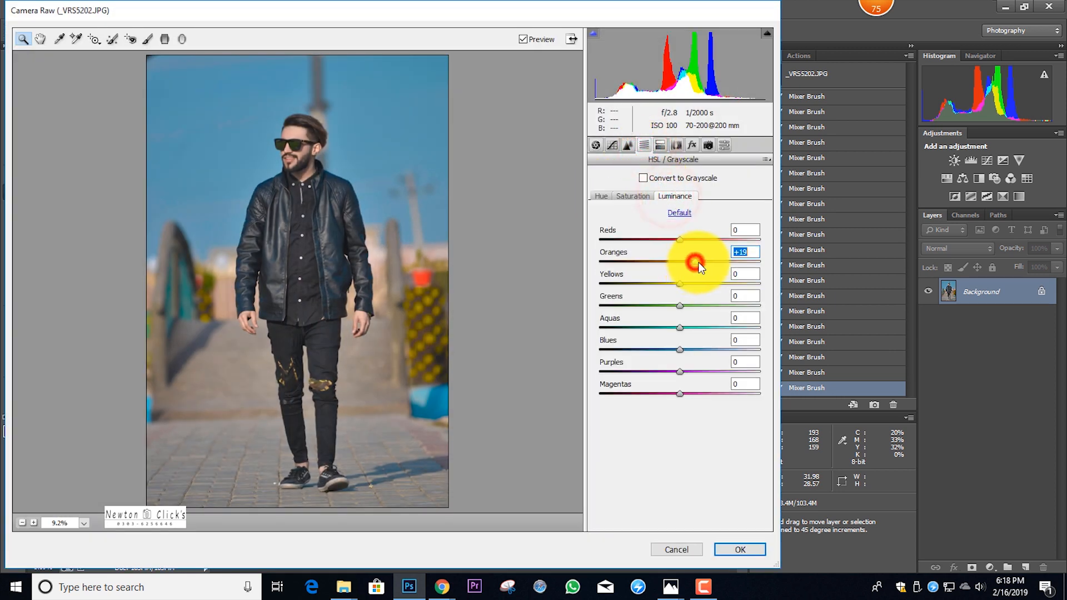
{"action": "left_click", "coordinate": [629, 195]}
{"action": "left_click_drag", "start_coordinate": [680, 261], "coordinate": [670, 261]}
{"action": "left_click_drag", "start_coordinate": [684, 325], "coordinate": [696, 344]}
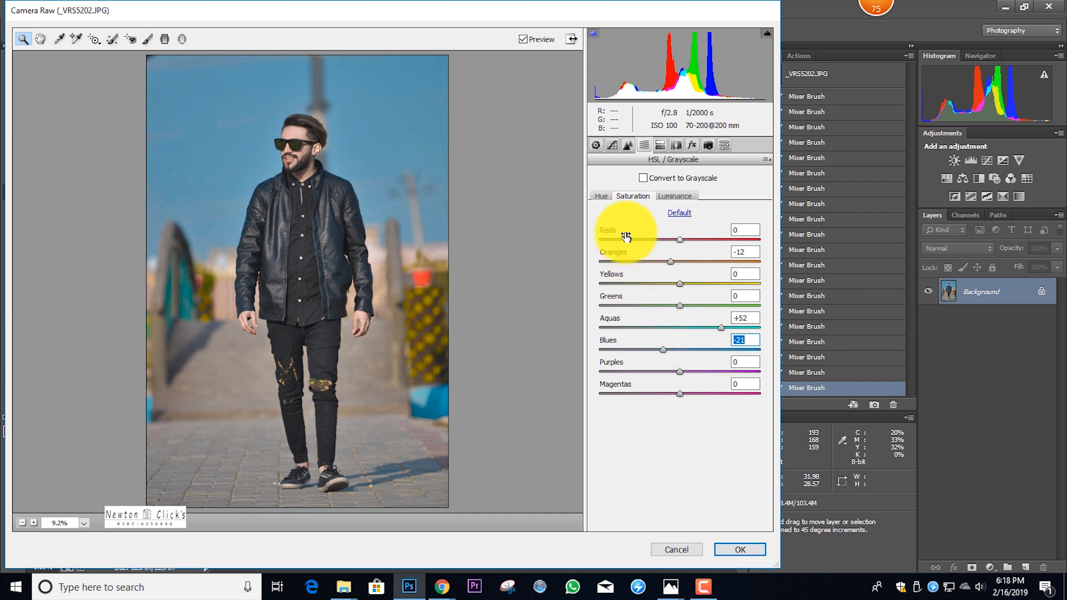
Shift the Blues hue to about -32 and apply the Camera Raw filter
{"action": "left_click", "coordinate": [601, 197]}
{"action": "left_click_drag", "start_coordinate": [659, 351], "coordinate": [650, 350]}
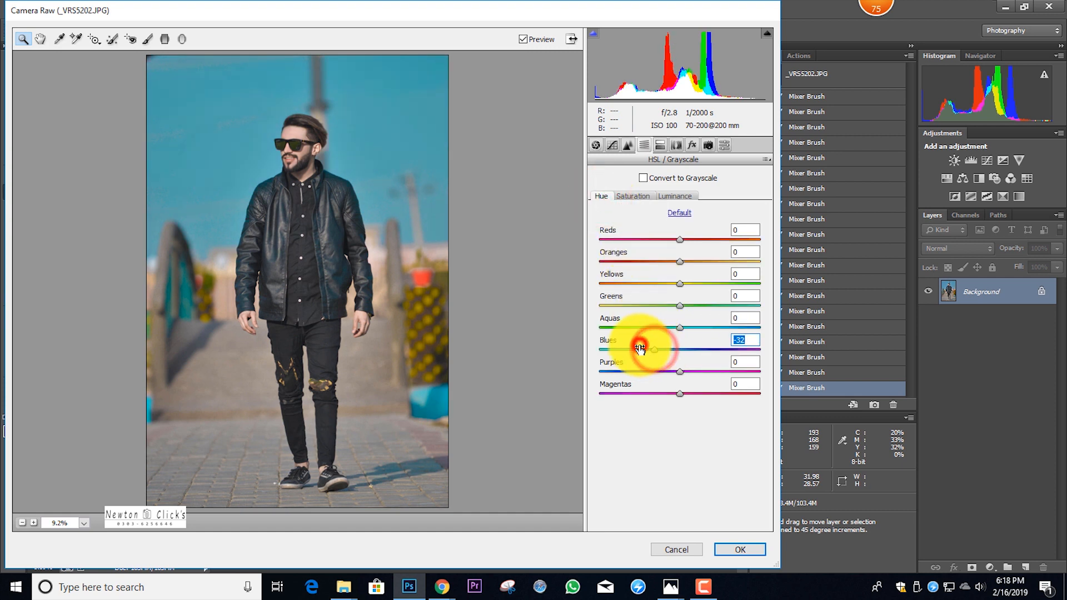
{"action": "left_click", "coordinate": [747, 554]}
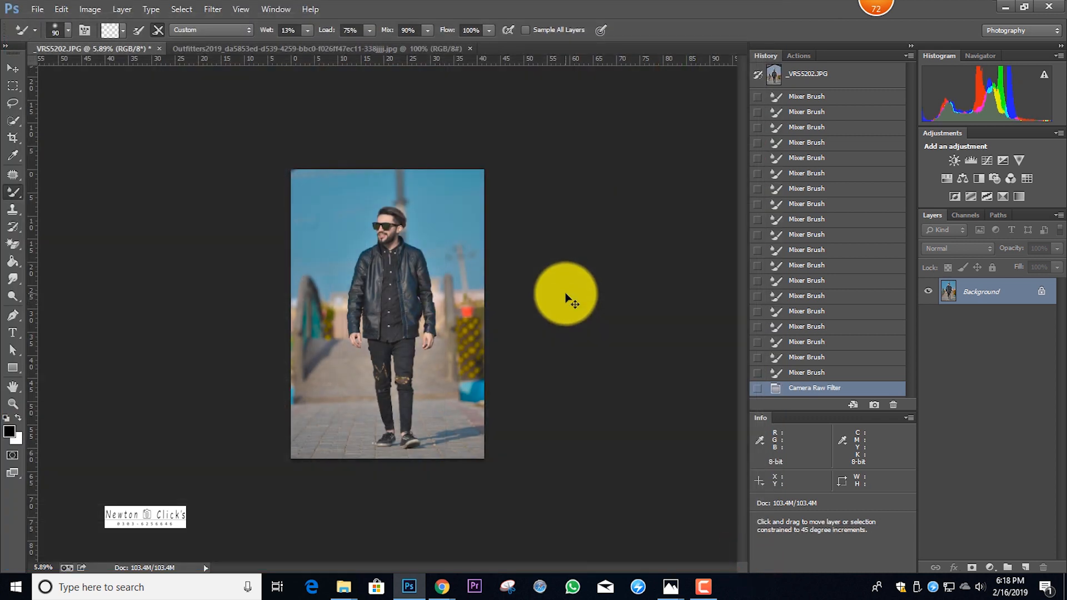
Apply another Camera Raw filter with Blacks -18, Whites +15, Shadows -3 and Highlights +3
{"action": "key", "text": "ctrl+shift+a"}
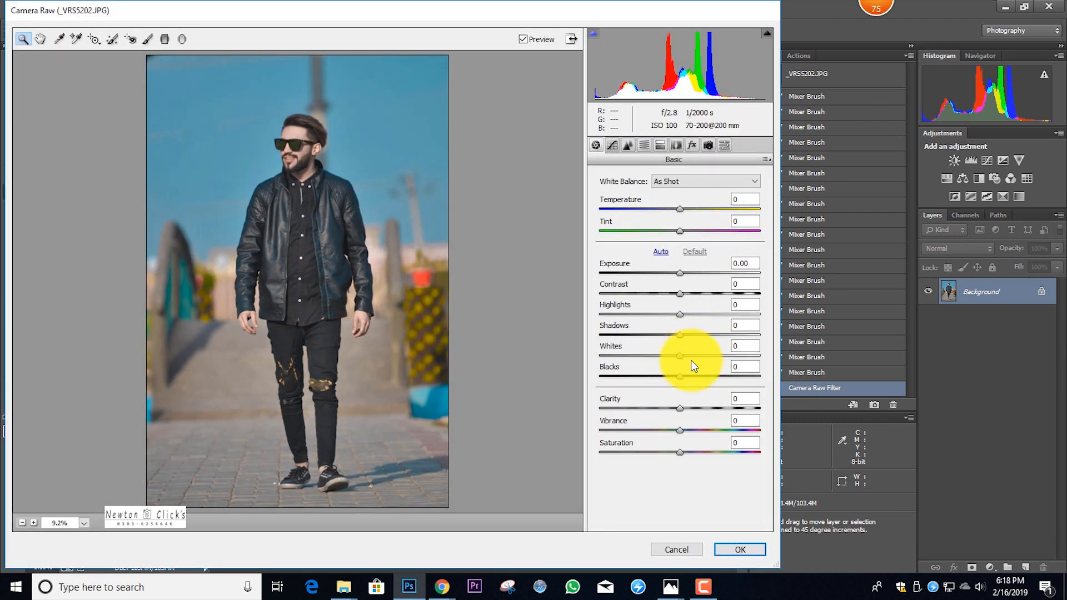
{"action": "left_click_drag", "start_coordinate": [679, 378], "coordinate": [650, 334]}
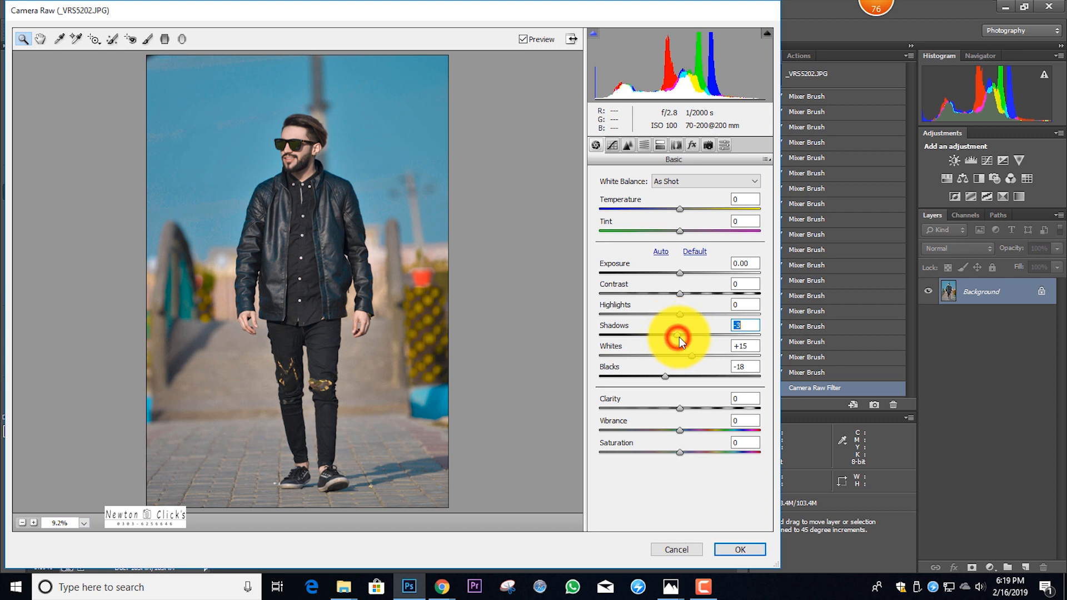
{"action": "left_click", "coordinate": [681, 314]}
{"action": "left_click_drag", "start_coordinate": [687, 318], "coordinate": [683, 316]}
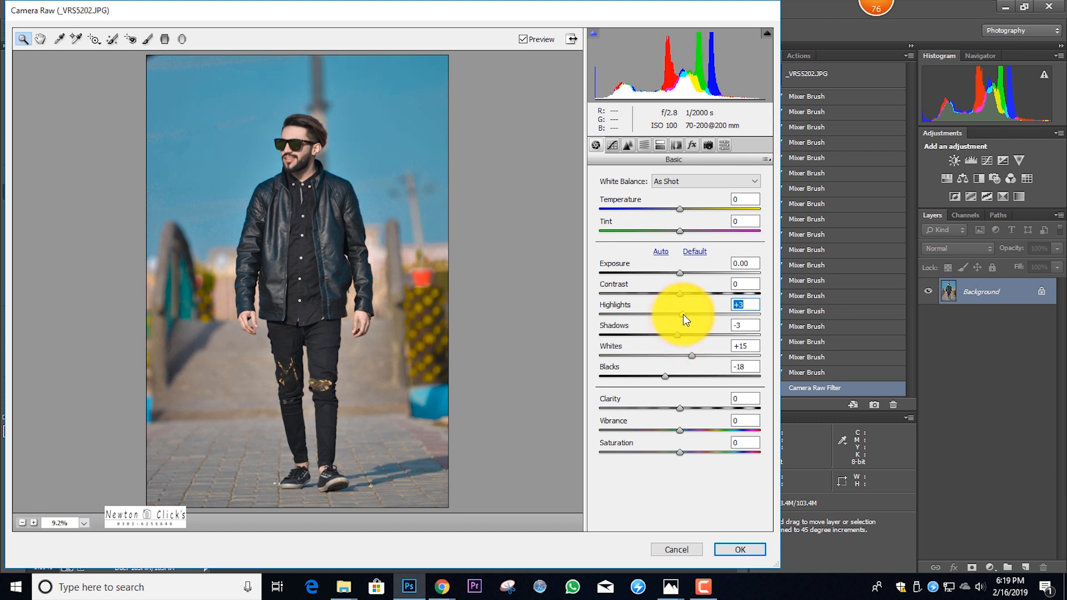
{"action": "left_click", "coordinate": [745, 550]}
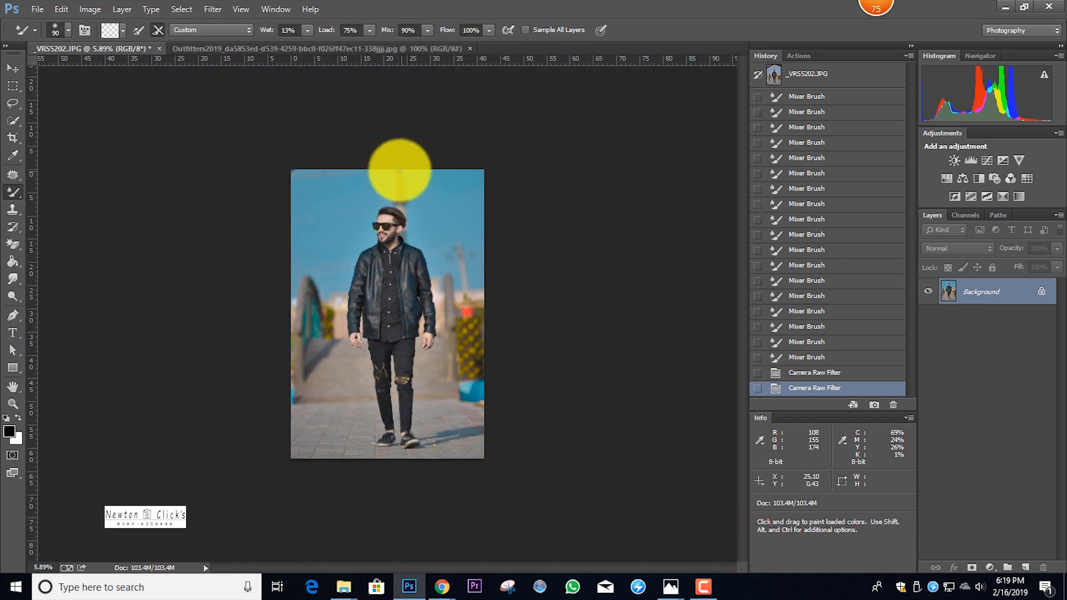
{"action": "scroll", "coordinate": [374, 167], "scroll_direction": "up", "scroll_amount": 3}
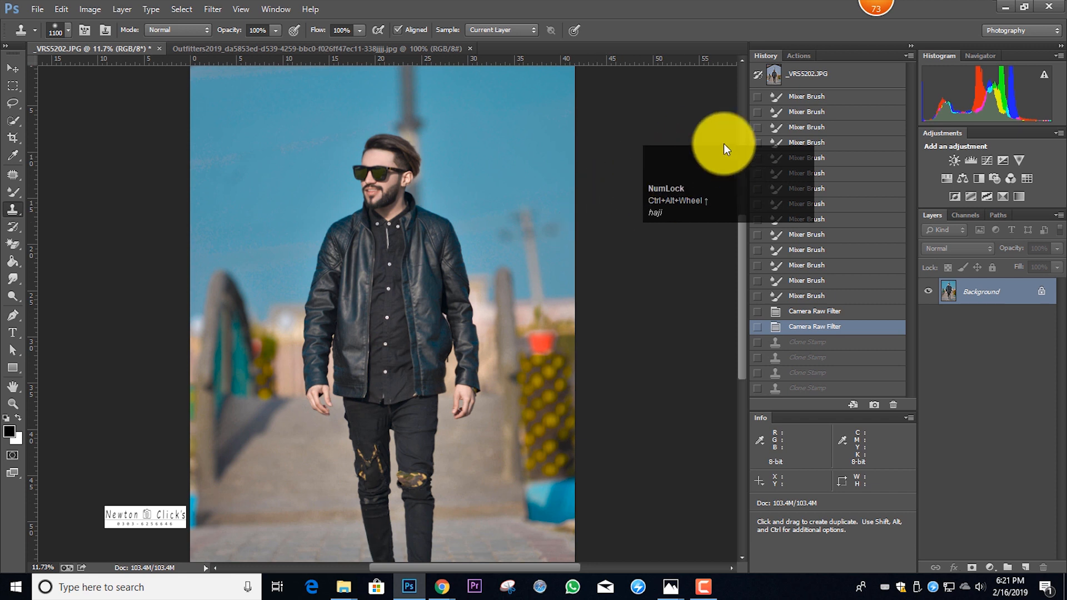
{"action": "left_click", "coordinate": [718, 175]}
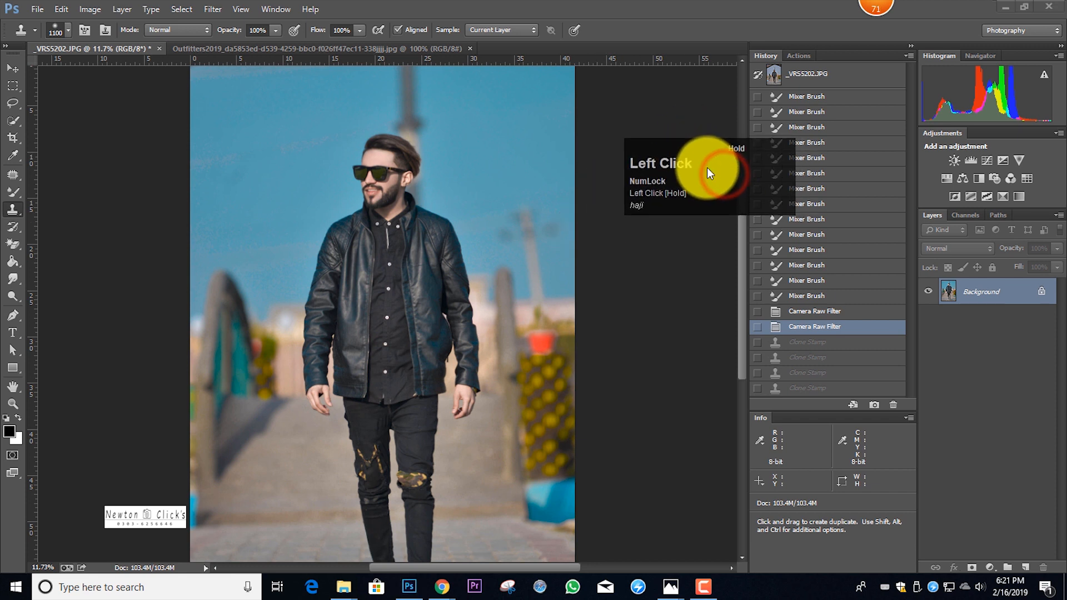
{"action": "scroll", "coordinate": [595, 191], "scroll_direction": "up", "scroll_amount": 2}
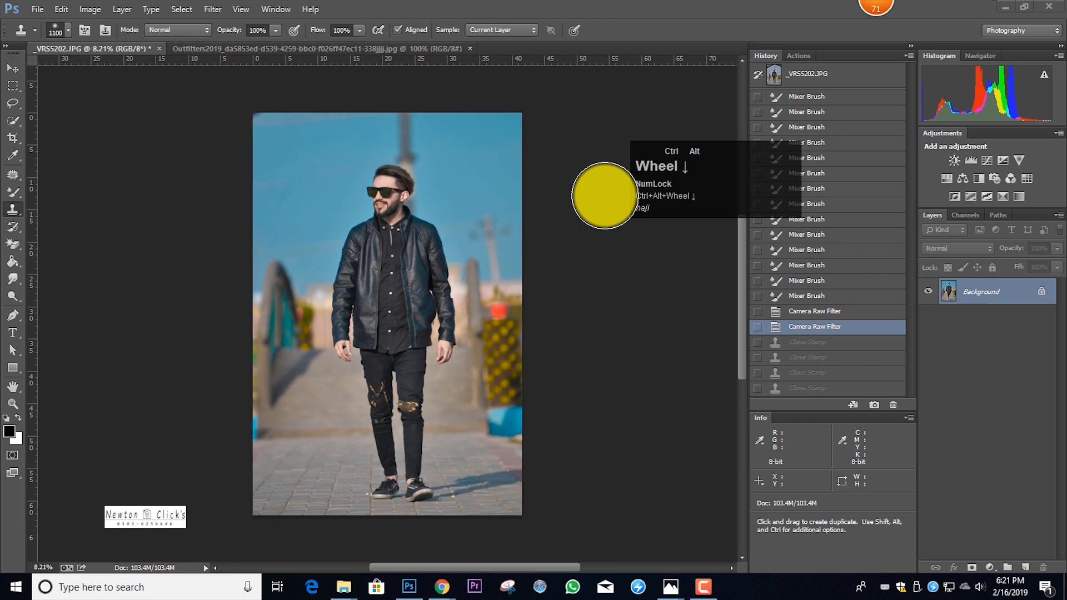
{"action": "scroll", "coordinate": [408, 198], "scroll_direction": "up", "scroll_amount": 1}
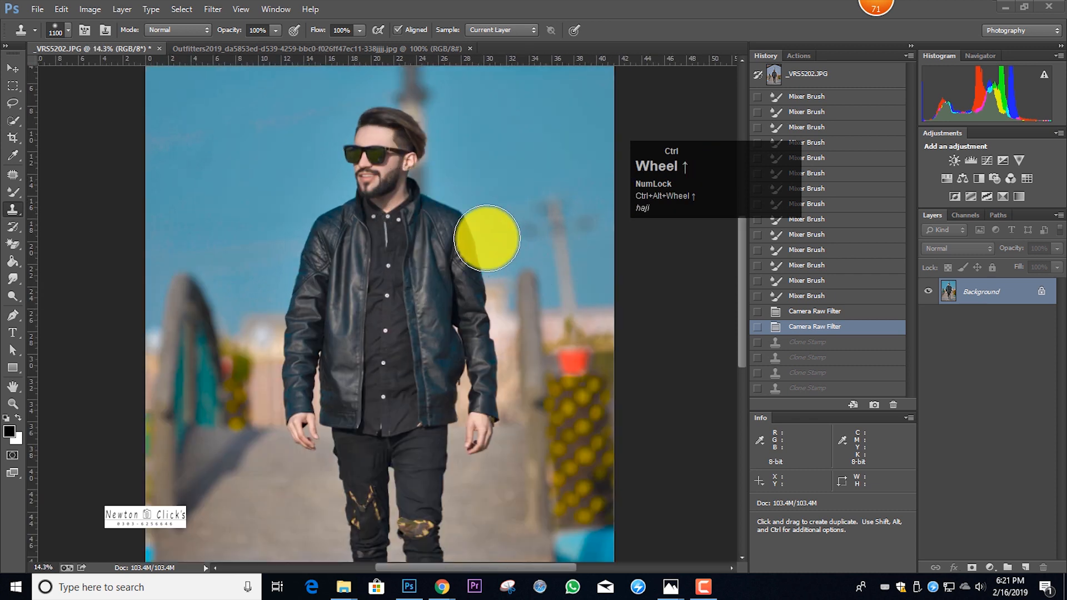
Sample nearby sky with the Clone Stamp at size 1100 and cover the sky at the photo's upper-left corner
{"action": "scroll", "coordinate": [469, 208], "scroll_direction": "down", "scroll_amount": 1}
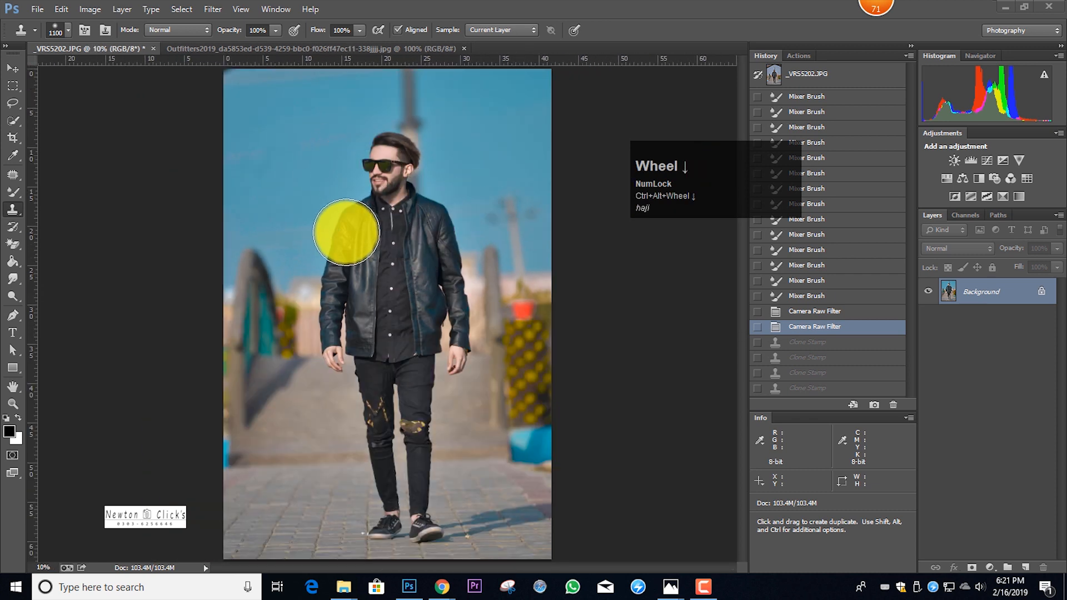
{"action": "scroll", "coordinate": [351, 264], "scroll_direction": "up", "scroll_amount": 1}
{"action": "scroll", "coordinate": [319, 171], "scroll_direction": "up", "scroll_amount": 4}
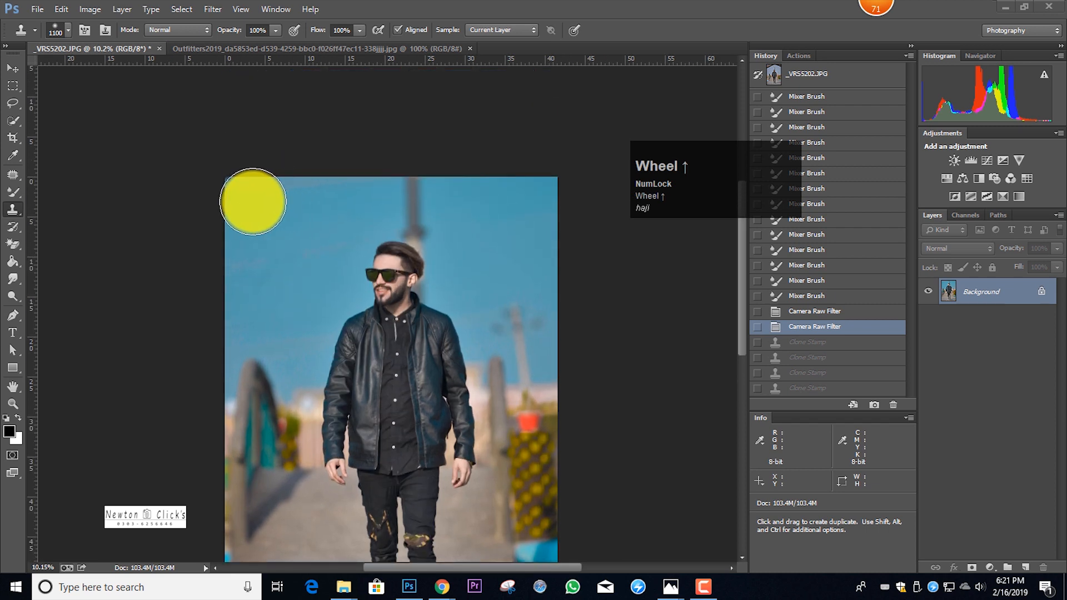
{"action": "scroll", "coordinate": [274, 219], "scroll_direction": "up", "scroll_amount": 1}
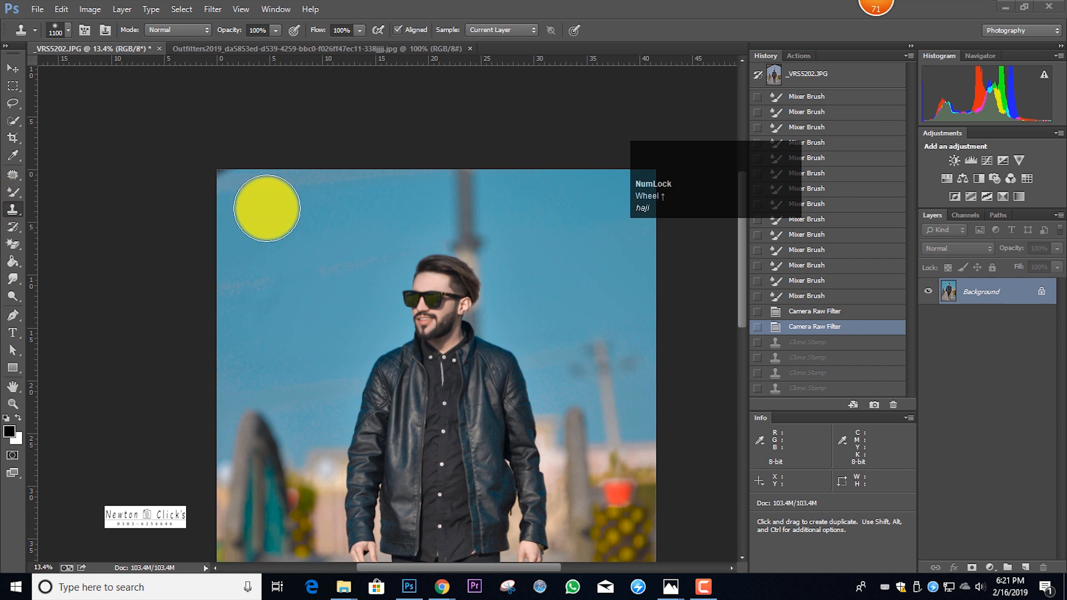
{"action": "key", "text": "alt"}
{"action": "left_click", "coordinate": [243, 209], "text": "alt"}
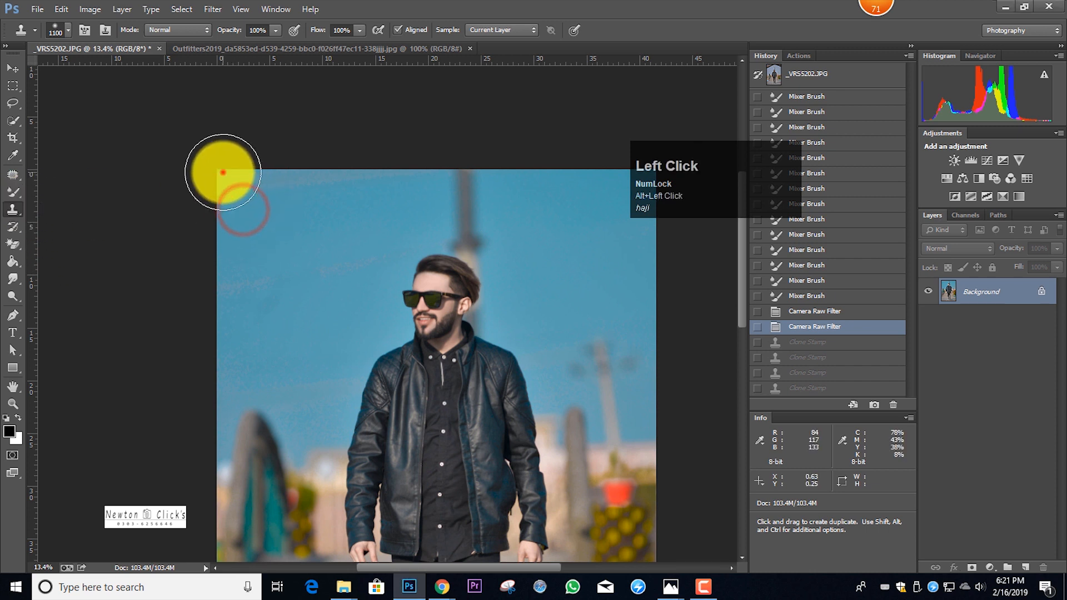
{"action": "left_click", "coordinate": [222, 172]}
{"action": "scroll", "coordinate": [305, 211], "scroll_direction": "down", "scroll_amount": 4}
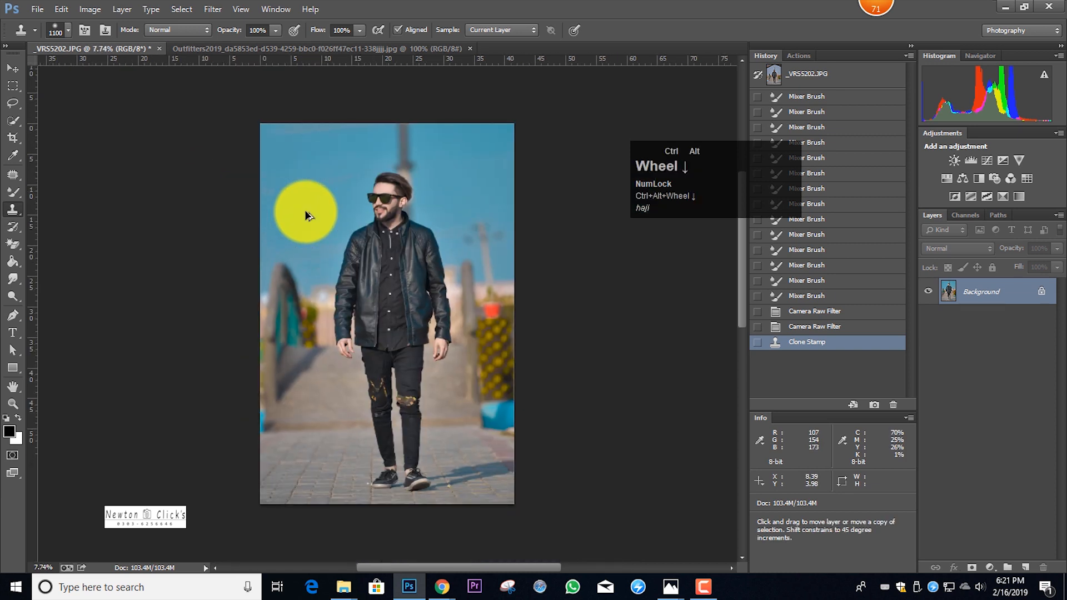
Open the Liquify filter and begin reshaping the back of the man's hair with the Forward Warp tool, enlarging the brush to at least 600
{"action": "key", "text": "ctrl+shift+x"}
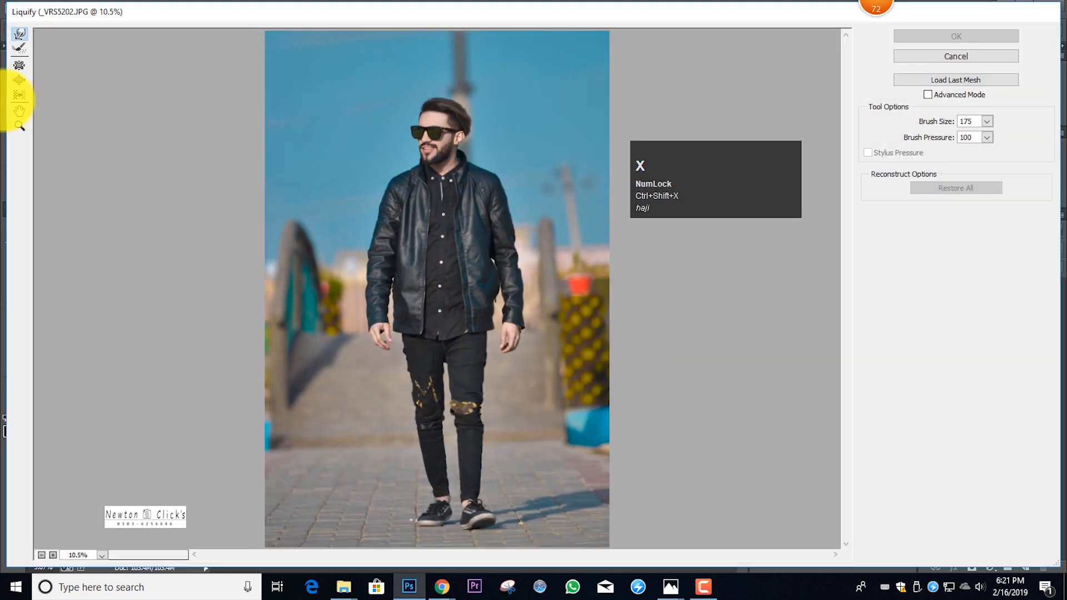
{"action": "left_click", "coordinate": [21, 128]}
{"action": "left_click_drag", "start_coordinate": [374, 71], "coordinate": [567, 194]}
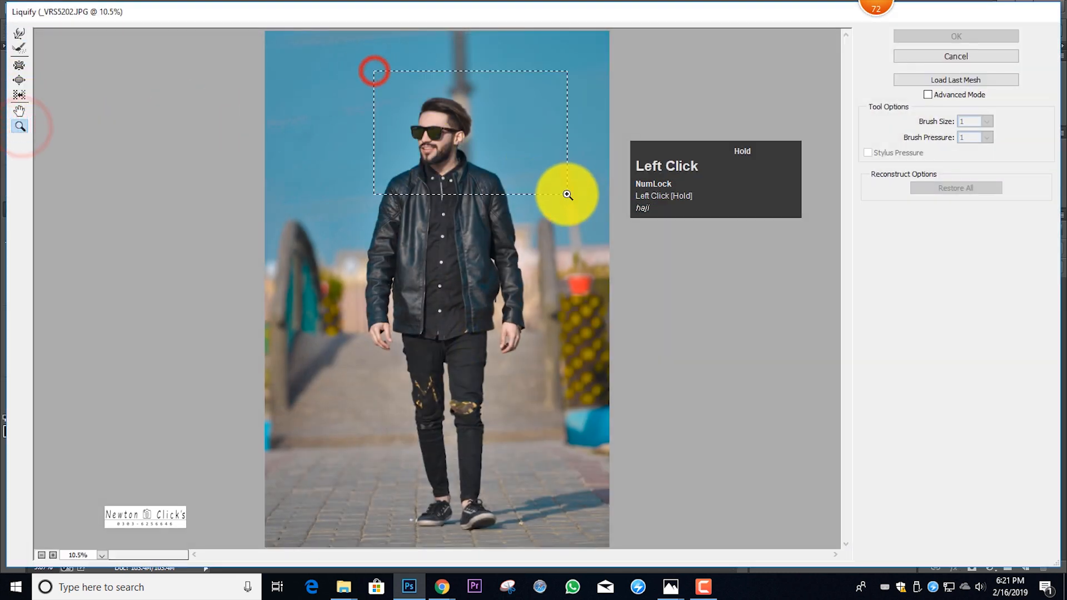
{"action": "scroll", "coordinate": [256, 115], "scroll_direction": "up", "scroll_amount": 2}
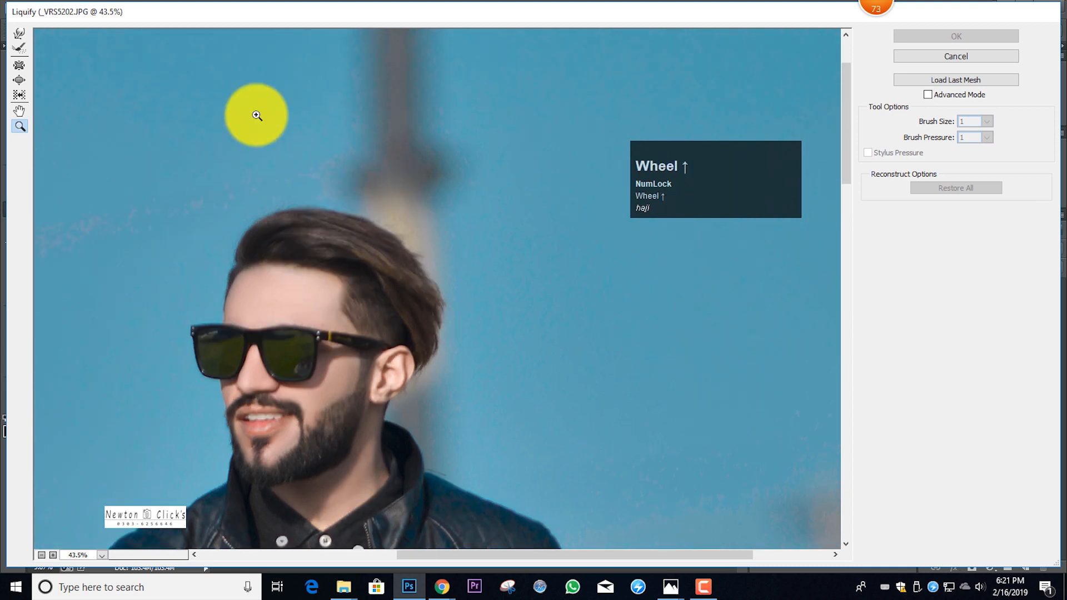
{"action": "left_click", "coordinate": [20, 33]}
{"action": "key", "text": "bracketright"}
{"action": "key", "text": "bracketright"}
{"action": "key", "text": "bracketright"}
{"action": "key", "text": "bracketright"}
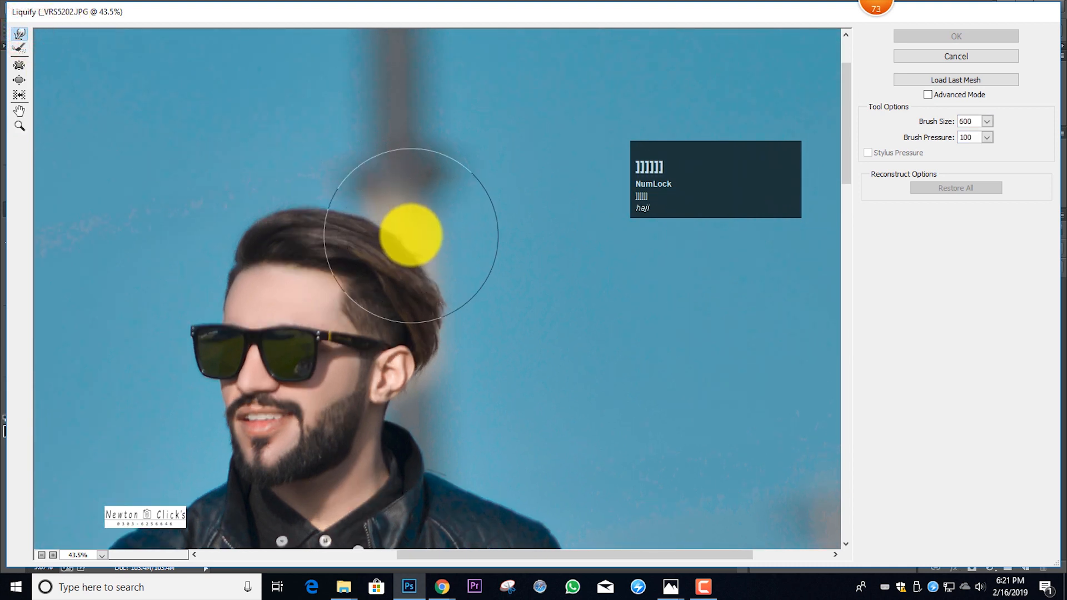
Push the top and front of the man's hair upward for more volume with the Forward Warp brush at size 700
{"action": "key", "text": "bracketright"}
{"action": "key", "text": "bracketright"}
{"action": "mouse_move", "coordinate": [419, 210]}
{"action": "left_mouse_down"}
{"action": "mouse_move", "coordinate": [373, 179]}
{"action": "mouse_move", "coordinate": [299, 158]}
{"action": "mouse_move", "coordinate": [248, 153]}
{"action": "mouse_move", "coordinate": [187, 179]}
{"action": "mouse_move", "coordinate": [318, 155]}
{"action": "mouse_move", "coordinate": [317, 144]}
{"action": "mouse_move", "coordinate": [347, 176]}
{"action": "mouse_move", "coordinate": [360, 169]}
{"action": "mouse_move", "coordinate": [389, 179]}
{"action": "mouse_move", "coordinate": [426, 208]}
{"action": "mouse_move", "coordinate": [393, 173]}
{"action": "mouse_move", "coordinate": [396, 160]}
{"action": "mouse_move", "coordinate": [389, 210]}
{"action": "mouse_move", "coordinate": [427, 226]}
{"action": "left_mouse_up"}
{"action": "key", "text": "bracketleft"}
{"action": "key", "text": "bracketleft"}
{"action": "key", "text": "bracketleft"}
{"action": "key", "text": "bracketleft"}
{"action": "key", "text": "bracketleft"}
{"action": "key", "text": "bracketleft"}
{"action": "left_click", "coordinate": [396, 160]}
{"action": "key", "text": "bracketright"}
{"action": "key", "text": "bracketright"}
{"action": "key", "text": "bracketright"}
{"action": "key", "text": "bracketright"}
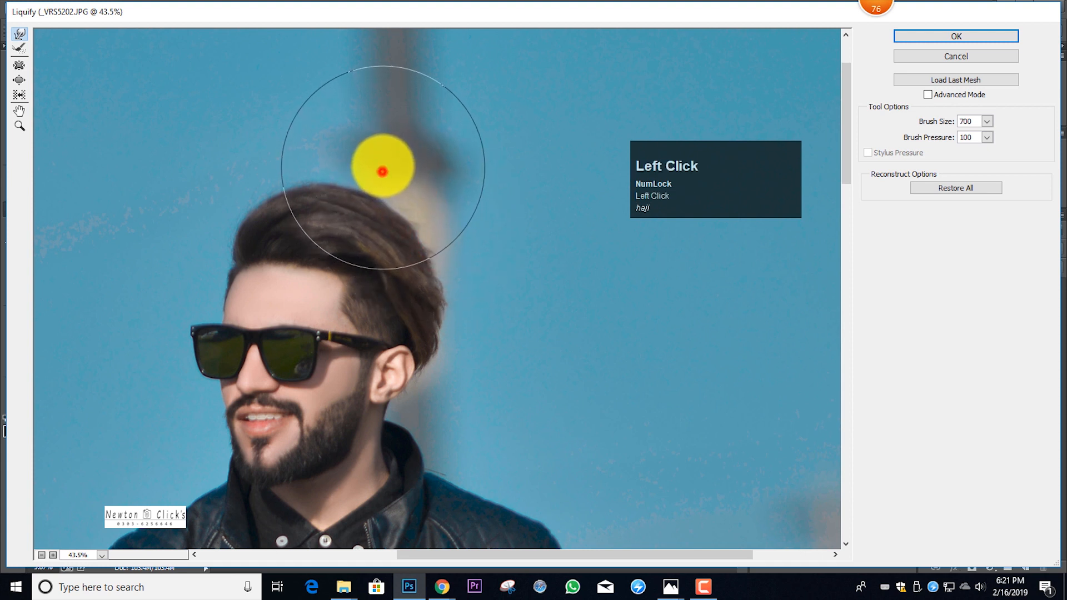
{"action": "mouse_move", "coordinate": [250, 167]}
{"action": "left_mouse_down"}
{"action": "mouse_move", "coordinate": [229, 169]}
{"action": "mouse_move", "coordinate": [281, 147]}
{"action": "mouse_move", "coordinate": [250, 159]}
{"action": "left_mouse_up"}
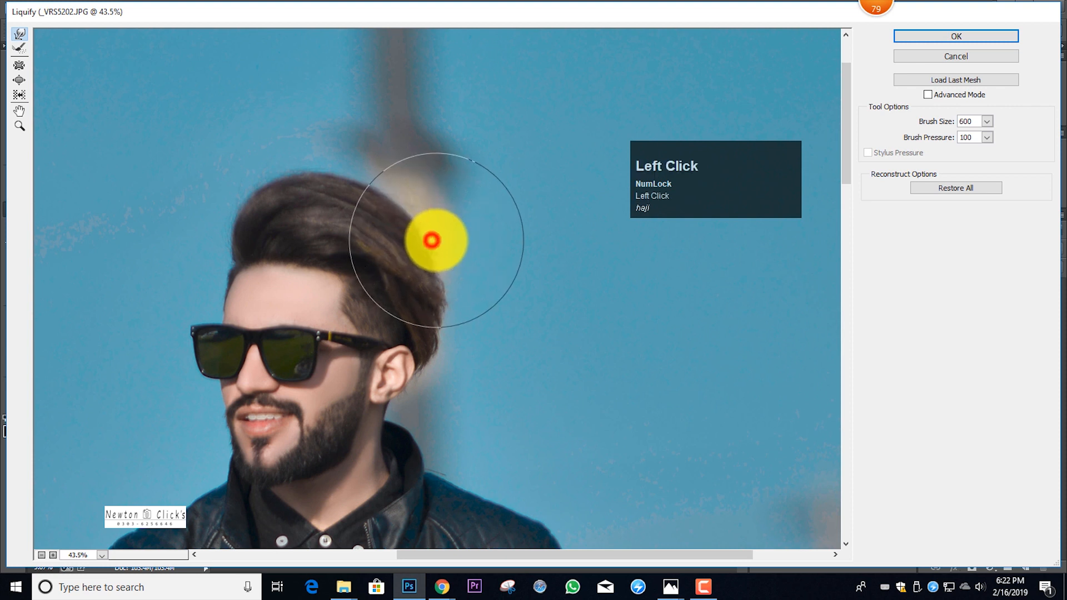
Shape the upper back and rear edge of the hair with Forward Warp, varying the brush between about 200 and 600
{"action": "mouse_move", "coordinate": [404, 203]}
{"action": "left_mouse_down"}
{"action": "mouse_move", "coordinate": [349, 170]}
{"action": "mouse_move", "coordinate": [386, 182]}
{"action": "left_mouse_up"}
{"action": "key", "text": "["}
{"action": "key", "text": "["}
{"action": "key", "text": "["}
{"action": "key", "text": "["}
{"action": "key", "text": "["}
{"action": "key", "text": "["}
{"action": "key", "text": "["}
{"action": "left_click", "coordinate": [472, 310]}
{"action": "left_click", "coordinate": [462, 353]}
{"action": "key", "text": "]"}
{"action": "key", "text": "]"}
{"action": "key", "text": "]"}
{"action": "key", "text": "]"}
{"action": "key", "text": "]"}
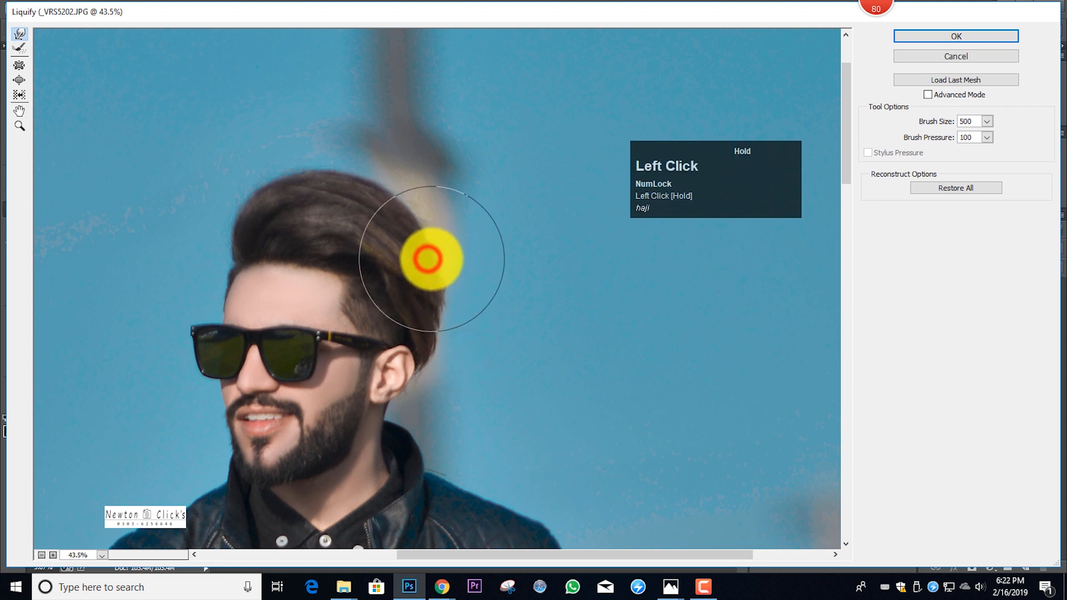
{"action": "left_click", "coordinate": [423, 221]}
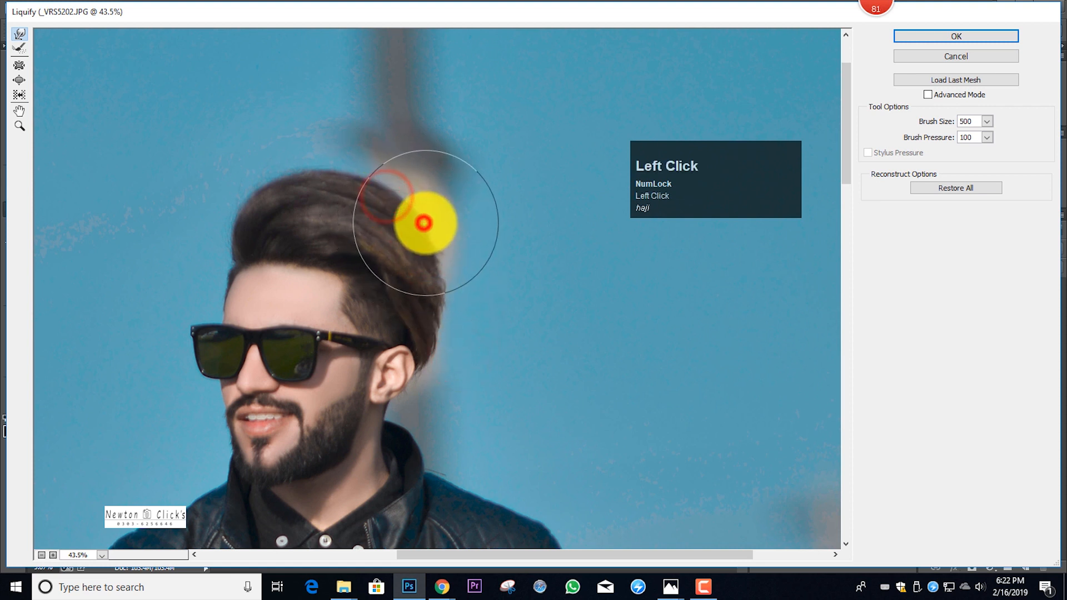
{"action": "key", "text": "["}
{"action": "key", "text": "["}
{"action": "key", "text": "["}
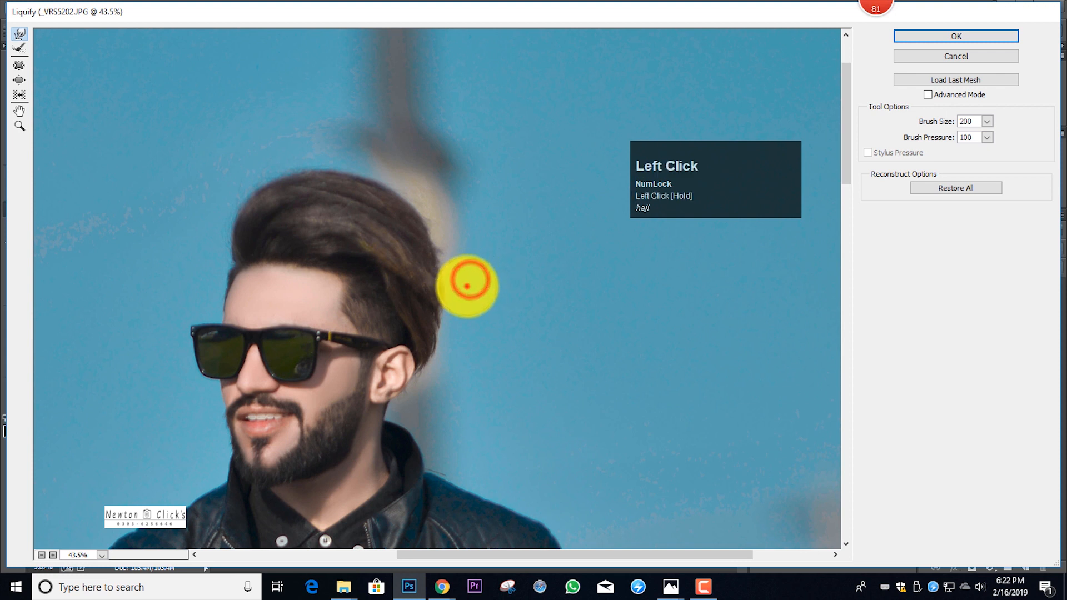
Round off the hair's back and crown with Forward Warp strokes at brush sizes 500 and 800
{"action": "key", "text": "]"}
{"action": "key", "text": "]"}
{"action": "key", "text": "]"}
{"action": "key", "text": "]"}
{"action": "key", "text": "]"}
{"action": "key", "text": "]"}
{"action": "left_click", "coordinate": [438, 227]}
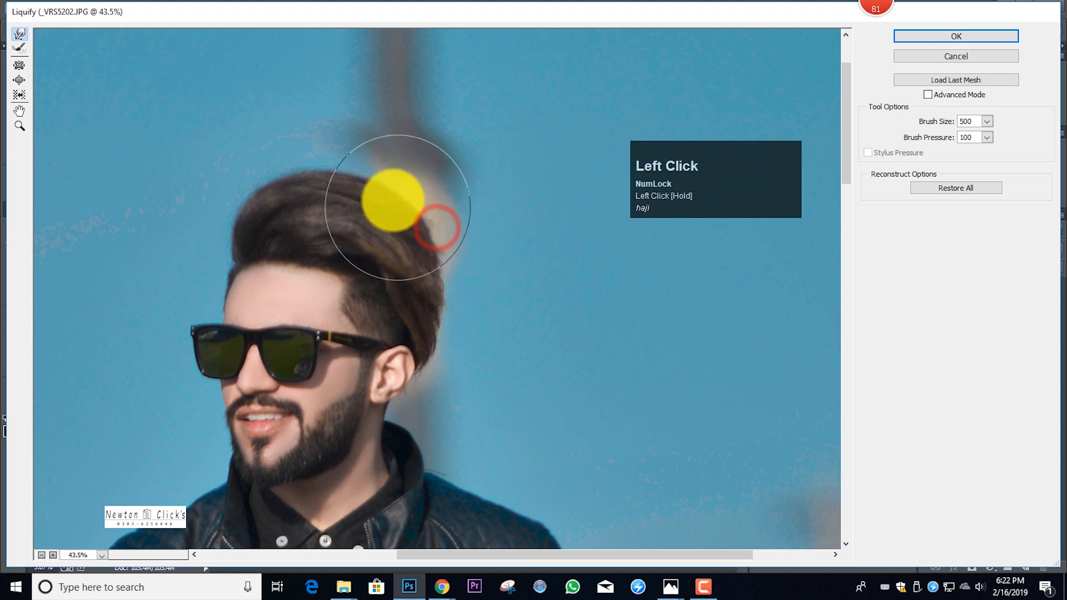
{"action": "key", "text": "]"}
{"action": "key", "text": "]"}
{"action": "key", "text": "]"}
{"action": "left_click", "coordinate": [321, 156]}
{"action": "left_click", "coordinate": [294, 154]}
{"action": "mouse_move", "coordinate": [424, 356]}
{"action": "left_mouse_down"}
{"action": "mouse_move", "coordinate": [356, 413]}
{"action": "mouse_move", "coordinate": [168, 468]}
{"action": "mouse_move", "coordinate": [90, 515]}
{"action": "mouse_move", "coordinate": [70, 517]}
{"action": "mouse_move", "coordinate": [73, 502]}
{"action": "mouse_move", "coordinate": [53, 496]}
{"action": "mouse_move", "coordinate": [3, 569]}
{"action": "left_mouse_up"}
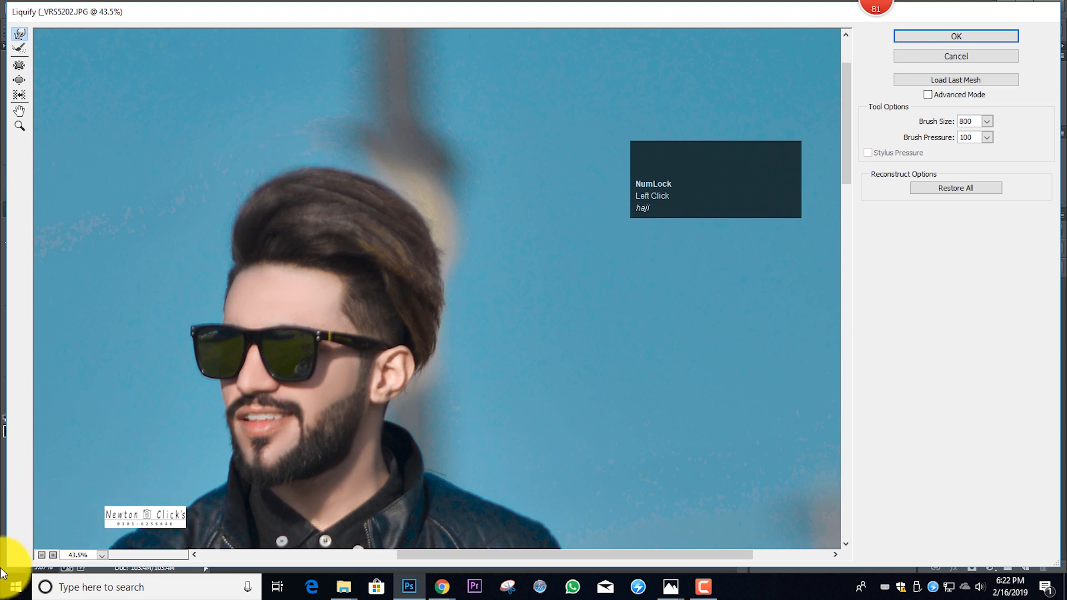
Check the full figure, refine the rear hair outline with Forward Warp at size 250, and apply the Liquify filter
{"action": "left_click", "coordinate": [40, 554]}
{"action": "left_click", "coordinate": [40, 553]}
{"action": "left_click", "coordinate": [40, 553]}
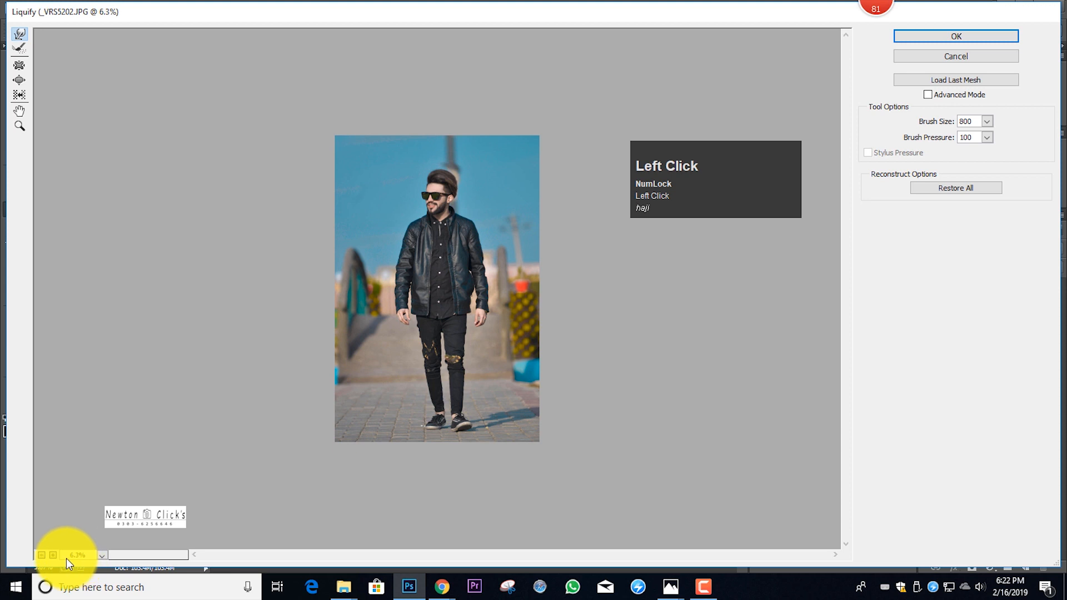
{"action": "left_click", "coordinate": [53, 555]}
{"action": "left_click", "coordinate": [53, 554]}
{"action": "left_click", "coordinate": [52, 555]}
{"action": "left_click", "coordinate": [53, 555]}
{"action": "left_click", "coordinate": [53, 554]}
{"action": "scroll", "coordinate": [479, 259], "scroll_direction": "up", "scroll_amount": 3}
{"action": "scroll", "coordinate": [511, 261], "scroll_direction": "up", "scroll_amount": 3}
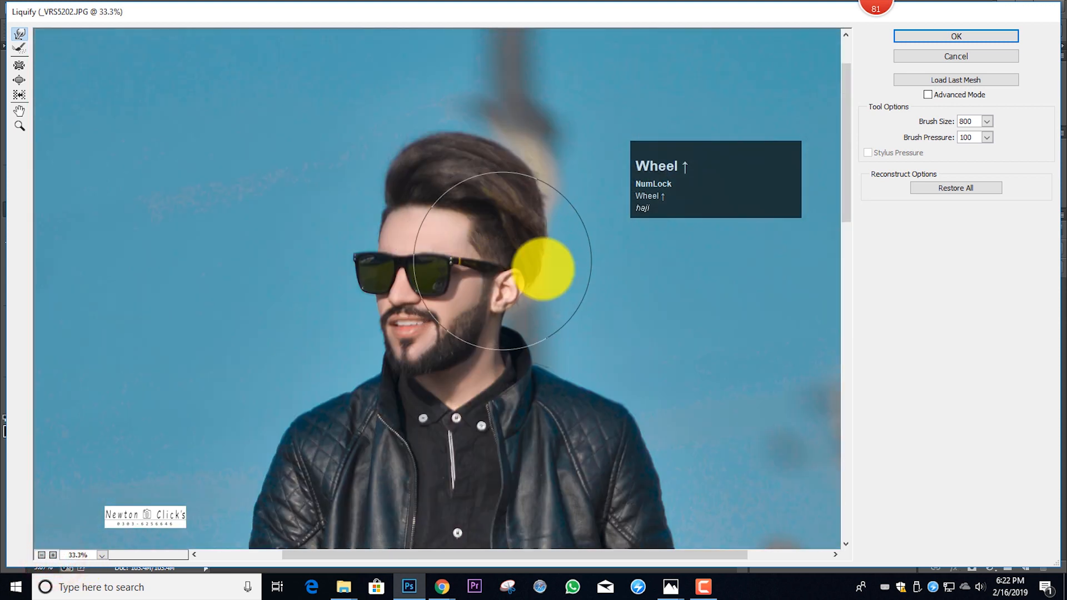
{"action": "key", "text": "bracketleft"}
{"action": "key", "text": "bracketleft"}
{"action": "key", "text": "bracketleft"}
{"action": "key", "text": "bracketleft"}
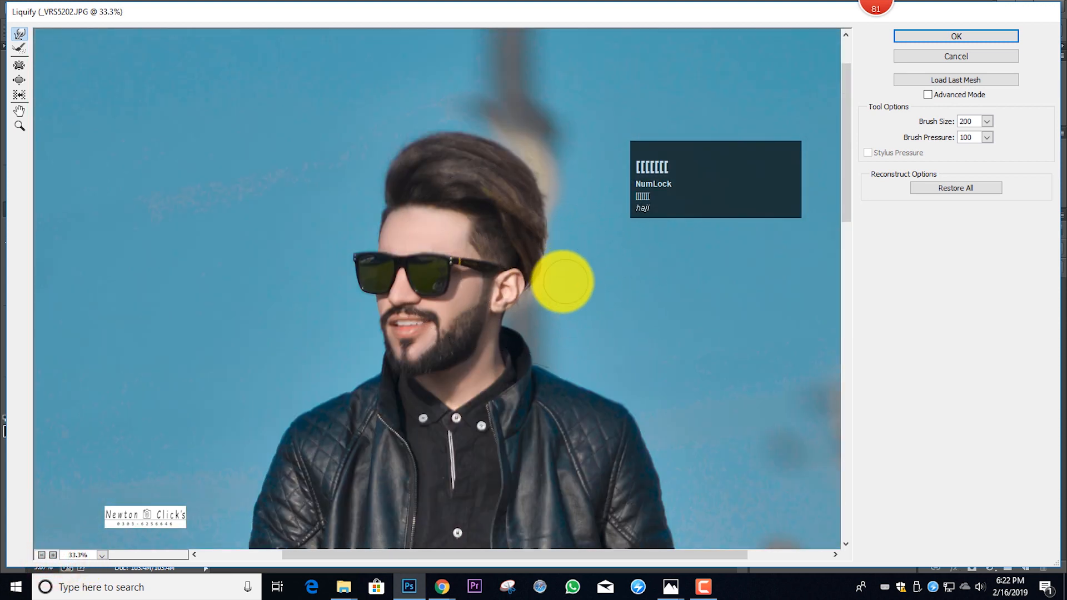
{"action": "key", "text": "bracketright"}
{"action": "key", "text": "bracketright"}
{"action": "key", "text": "bracketright"}
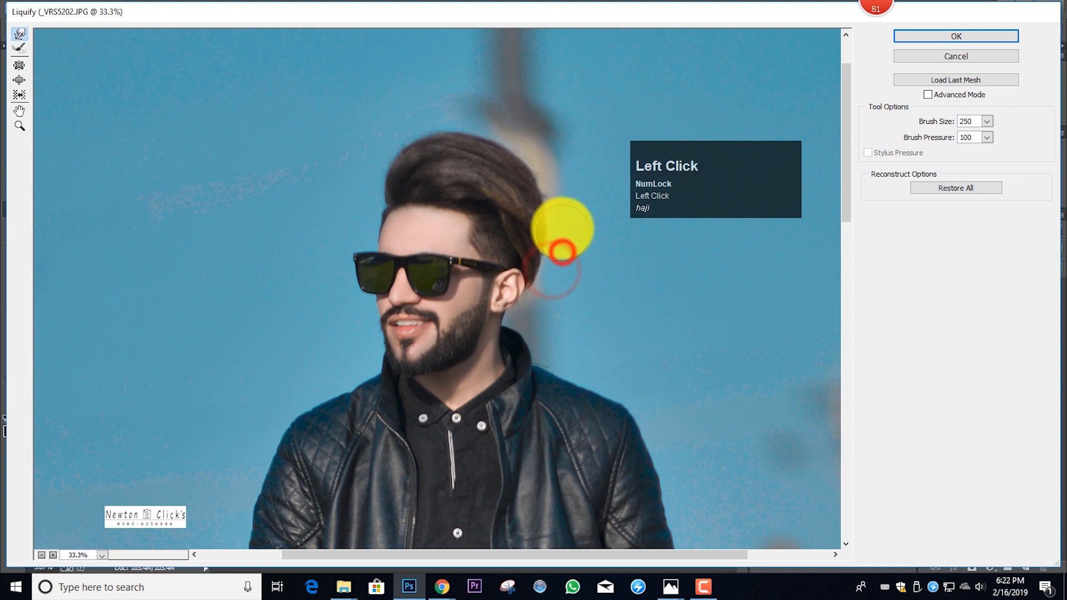
{"action": "mouse_move", "coordinate": [557, 156]}
{"action": "left_mouse_down"}
{"action": "mouse_move", "coordinate": [546, 159]}
{"action": "mouse_move", "coordinate": [923, 47]}
{"action": "left_mouse_up"}
{"action": "left_click", "coordinate": [963, 42]}
Apply the Portraiture filter to the photo with the Smoothing: Medium preset
{"action": "scroll", "coordinate": [411, 257], "scroll_direction": "up", "scroll_amount": 1}
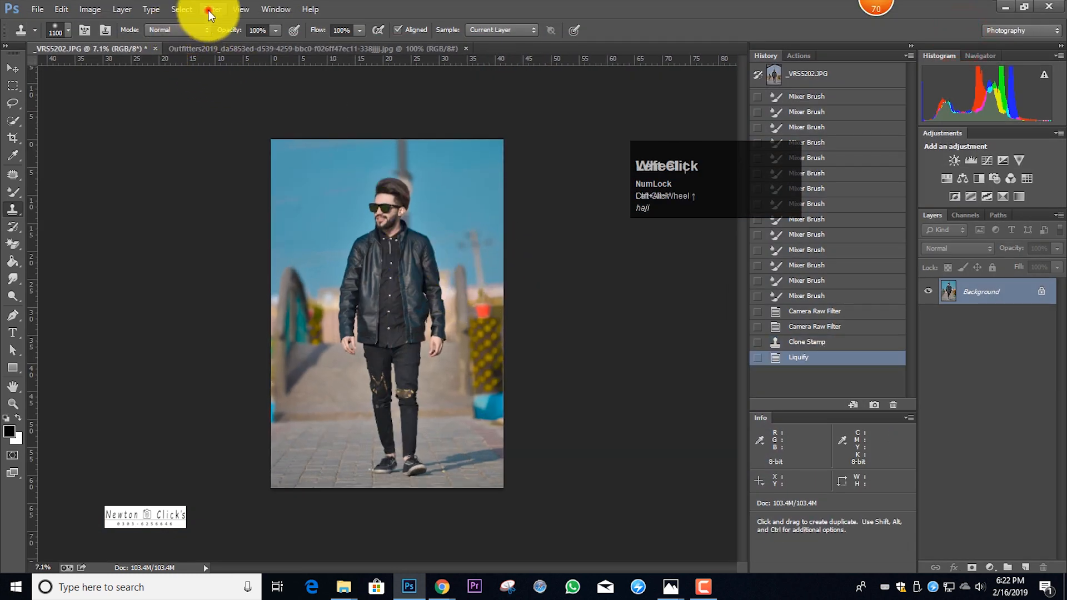
{"action": "left_click", "coordinate": [210, 14]}
{"action": "mouse_move", "coordinate": [357, 298]}
{"action": "left_click", "coordinate": [411, 303]}
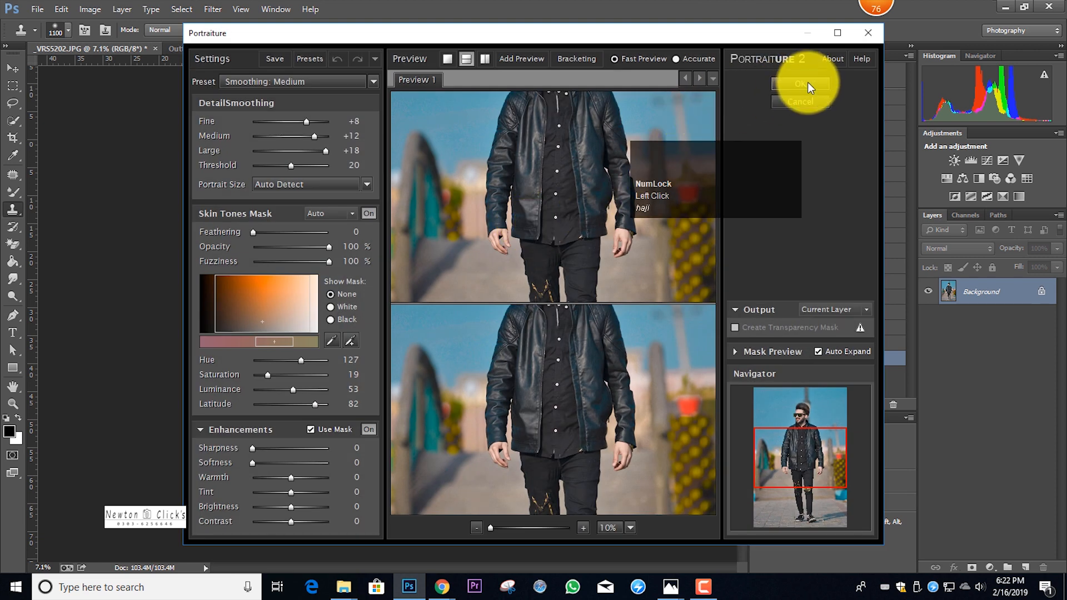
{"action": "left_click", "coordinate": [808, 82]}
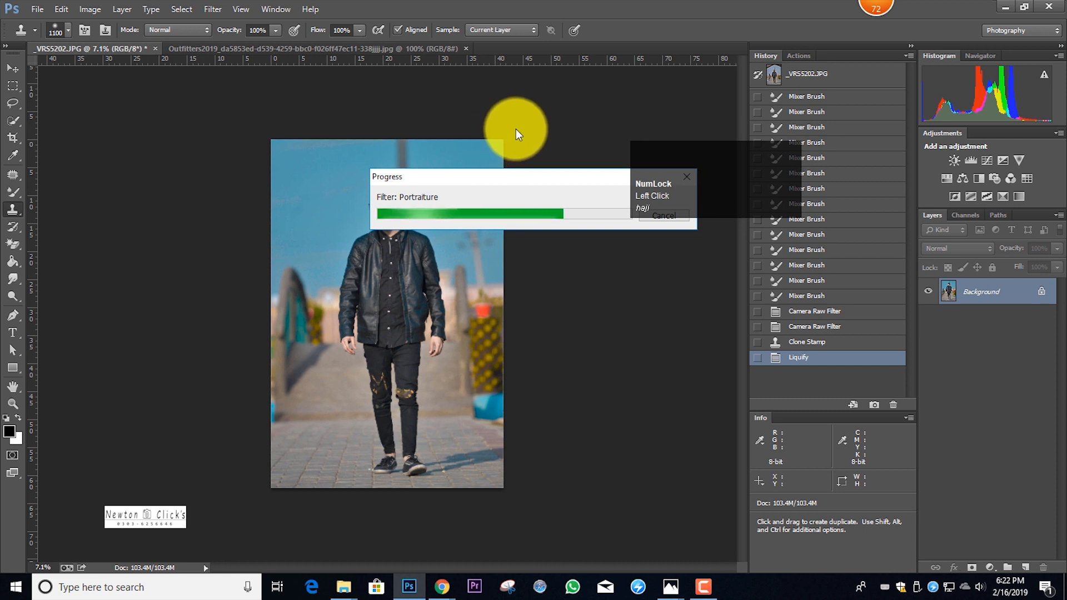
Reopen Liquify and push the warped background pole inward beside the hair with Forward Warp, starting at brush size 400
{"action": "scroll", "coordinate": [432, 134], "scroll_direction": "up", "scroll_amount": 2, "text": "ctrl+alt"}
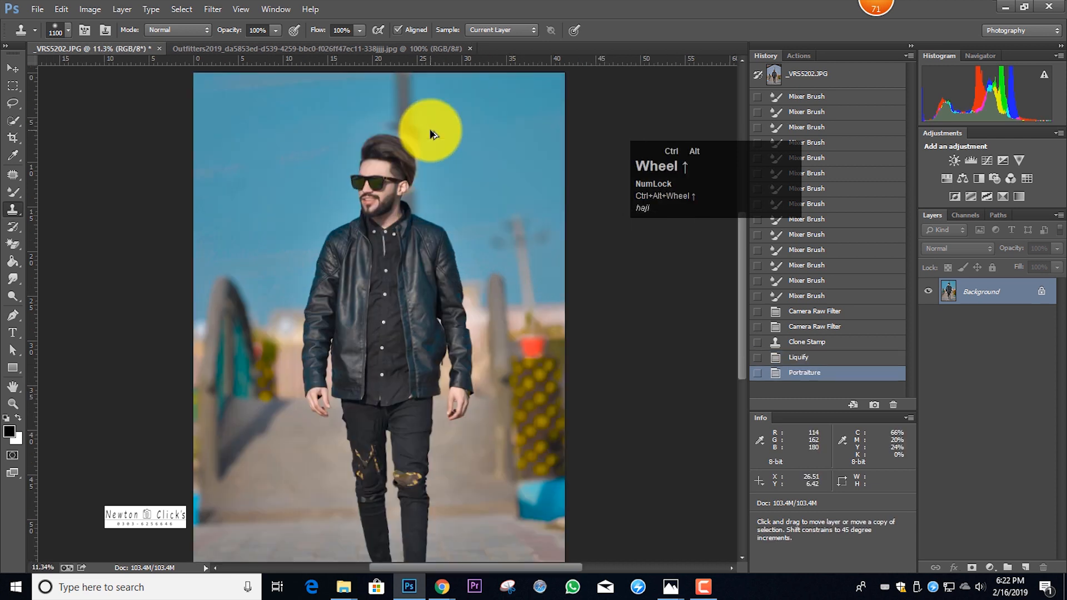
{"action": "scroll", "coordinate": [433, 134], "scroll_direction": "up", "scroll_amount": 3, "text": "ctrl+alt"}
{"action": "key", "text": "ctrl+shift+x"}
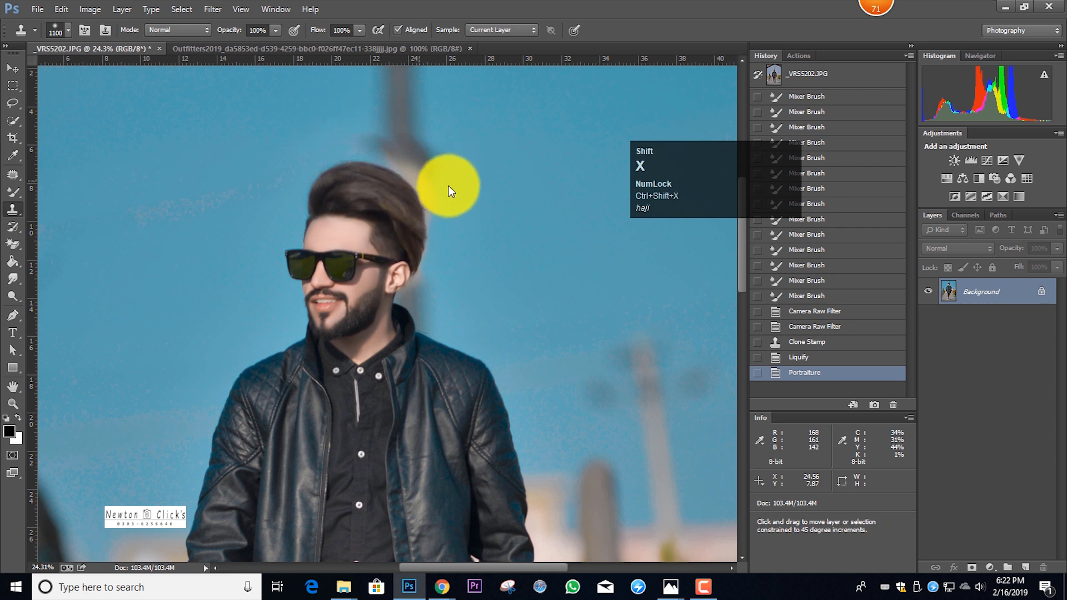
{"action": "left_click", "coordinate": [20, 126]}
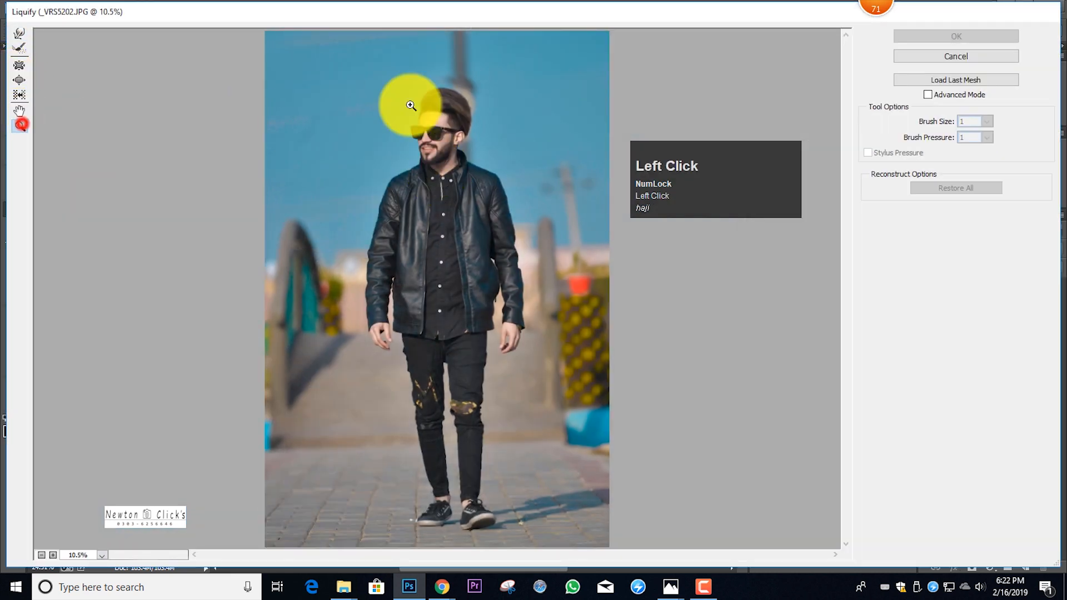
{"action": "left_click", "coordinate": [417, 69]}
{"action": "scroll", "coordinate": [512, 178], "scroll_direction": "up", "scroll_amount": 2}
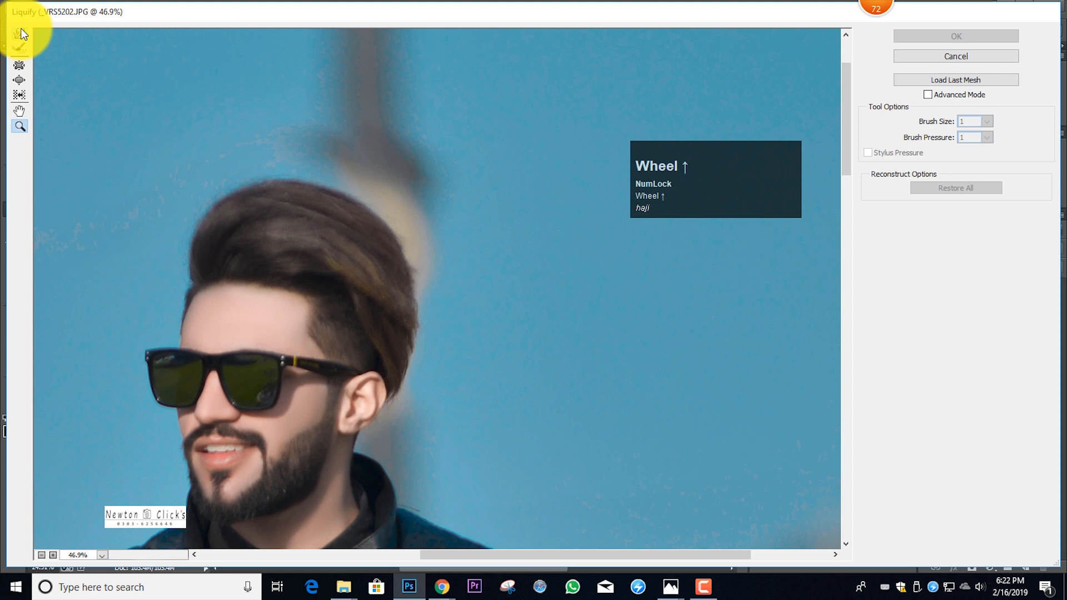
{"action": "left_click", "coordinate": [19, 35]}
{"action": "left_click", "coordinate": [482, 198]}
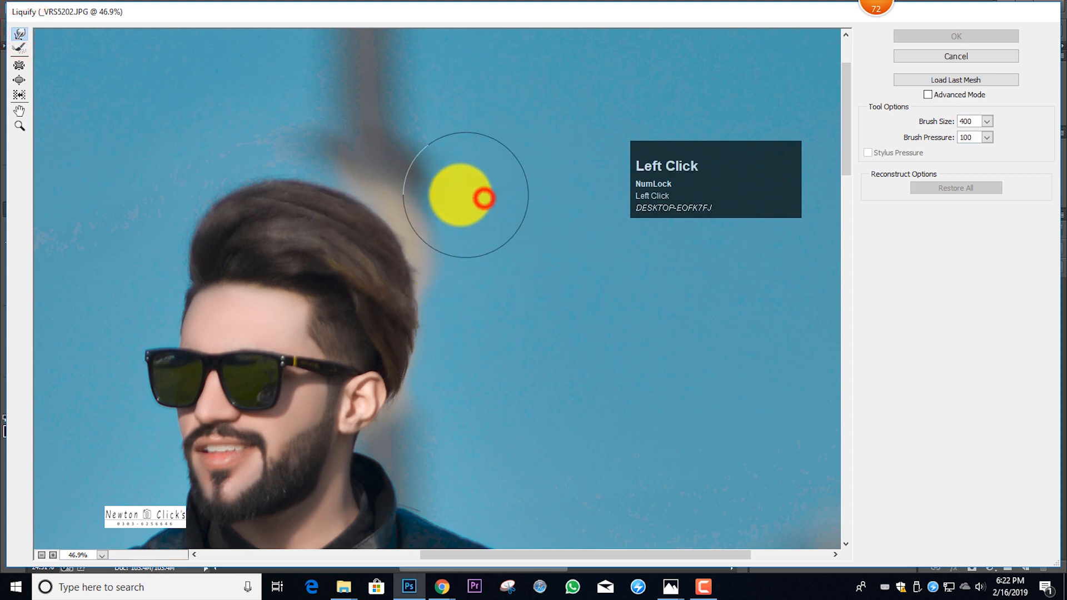
{"action": "left_click_drag", "start_coordinate": [460, 195], "coordinate": [457, 195]}
{"action": "key", "text": "bracketleft"}
{"action": "key", "text": "bracketleft"}
{"action": "left_click_drag", "start_coordinate": [465, 260], "coordinate": [444, 253]}
{"action": "left_click_drag", "start_coordinate": [456, 222], "coordinate": [439, 217]}
{"action": "left_click_drag", "start_coordinate": [448, 194], "coordinate": [436, 195]}
{"action": "left_click_drag", "start_coordinate": [448, 157], "coordinate": [430, 161]}
{"action": "left_click_drag", "start_coordinate": [434, 164], "coordinate": [432, 168]}
Even out the pole's bulge and the rear hair edge with further Forward Warp strokes at varied brush sizes
{"action": "key", "text": "bracketright"}
{"action": "left_click_drag", "start_coordinate": [445, 193], "coordinate": [437, 193]}
{"action": "left_click_drag", "start_coordinate": [472, 255], "coordinate": [454, 257]}
{"action": "left_click_drag", "start_coordinate": [465, 278], "coordinate": [453, 274]}
{"action": "left_click_drag", "start_coordinate": [463, 266], "coordinate": [446, 215]}
{"action": "mouse_move", "coordinate": [442, 200]}
{"action": "left_mouse_down"}
{"action": "mouse_move", "coordinate": [425, 177]}
{"action": "mouse_move", "coordinate": [435, 184]}
{"action": "mouse_move", "coordinate": [433, 219]}
{"action": "mouse_move", "coordinate": [401, 242]}
{"action": "mouse_move", "coordinate": [400, 224]}
{"action": "mouse_move", "coordinate": [429, 230]}
{"action": "left_mouse_up"}
{"action": "scroll", "coordinate": [437, 193], "scroll_direction": "up", "scroll_amount": 3}
{"action": "key", "text": "bracketright"}
{"action": "key", "text": "bracketright"}
{"action": "key", "text": "bracketright"}
{"action": "left_click_drag", "start_coordinate": [443, 248], "coordinate": [470, 263]}
{"action": "key", "text": "bracketleft"}
{"action": "key", "text": "bracketleft"}
{"action": "key", "text": "bracketleft"}
{"action": "key", "text": "bracketleft"}
{"action": "left_click_drag", "start_coordinate": [431, 310], "coordinate": [428, 297]}
Straighten the blurred pole above the man's head with Forward Warp at brush size 600 and apply Liquify
{"action": "scroll", "coordinate": [395, 238], "scroll_direction": "up", "scroll_amount": 1}
{"action": "key", "text": "bracketright"}
{"action": "key", "text": "bracketright"}
{"action": "key", "text": "bracketright"}
{"action": "left_click_drag", "start_coordinate": [373, 145], "coordinate": [380, 144]}
{"action": "left_click_drag", "start_coordinate": [369, 95], "coordinate": [375, 94]}
{"action": "left_click_drag", "start_coordinate": [361, 163], "coordinate": [373, 163]}
{"action": "left_click_drag", "start_coordinate": [366, 185], "coordinate": [371, 178]}
{"action": "scroll", "coordinate": [389, 208], "scroll_direction": "up", "scroll_amount": 1}
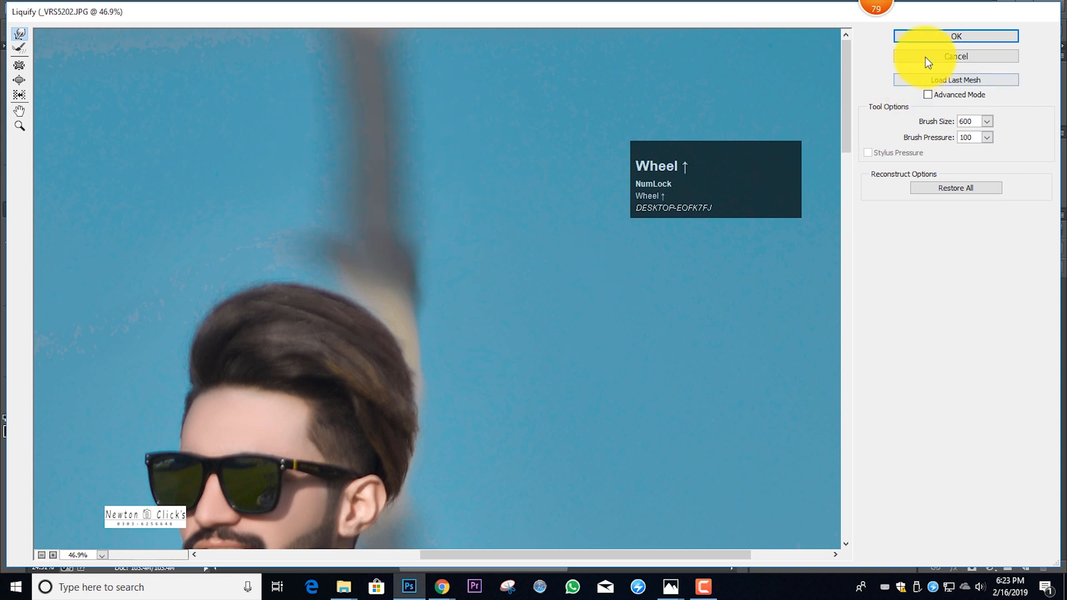
{"action": "left_click", "coordinate": [940, 35]}
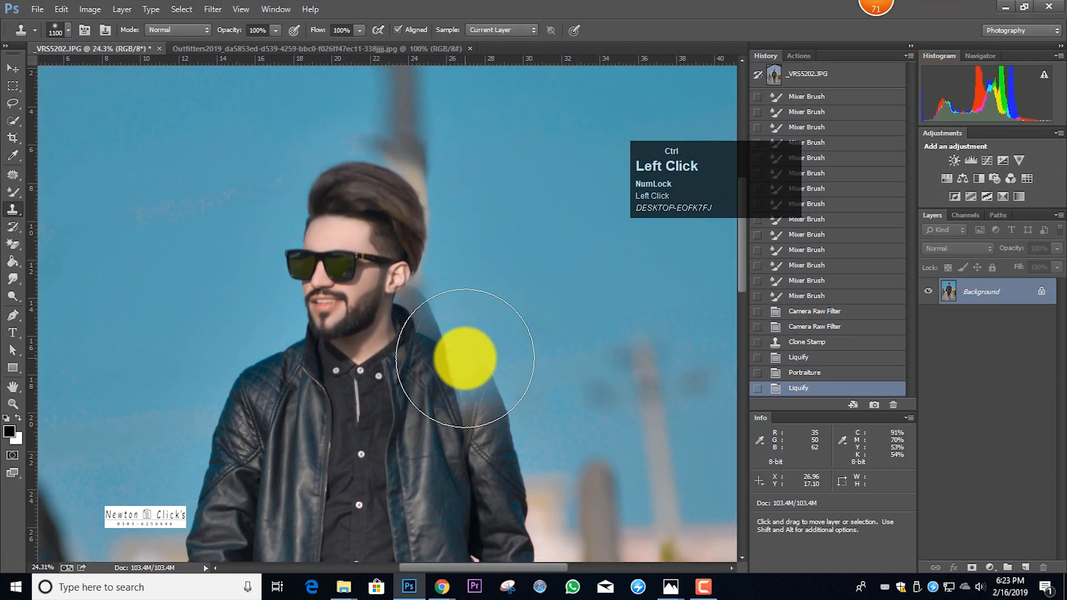
Select the whole canvas and flip the photo horizontally with Free Transform
{"action": "scroll", "coordinate": [465, 363], "scroll_direction": "down", "scroll_amount": 1, "text": "ctrl"}
{"action": "scroll", "coordinate": [466, 362], "scroll_direction": "down", "scroll_amount": 1, "text": "ctrl"}
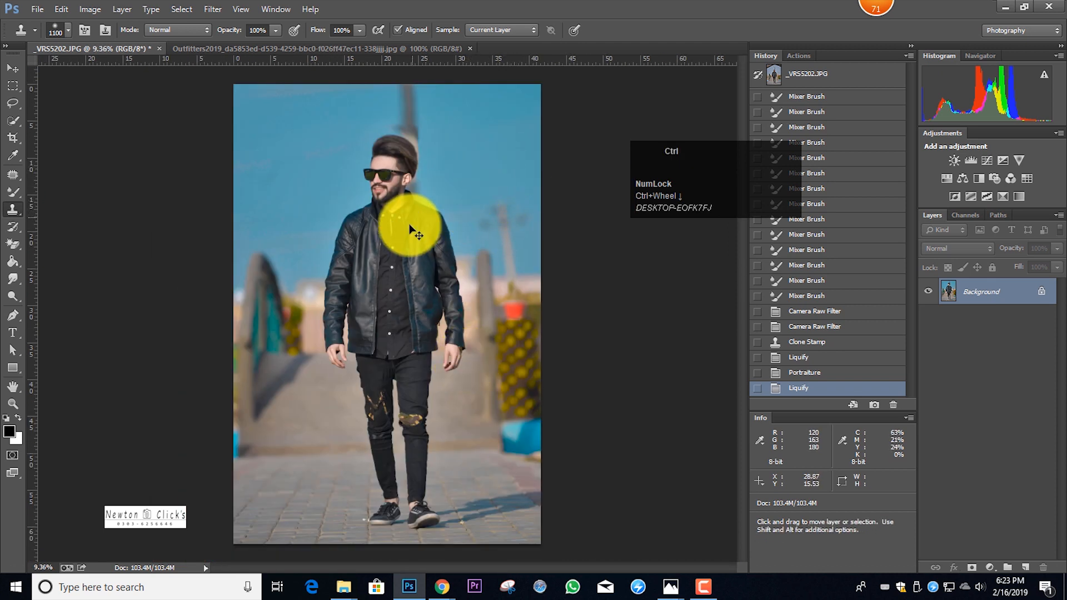
{"action": "scroll", "coordinate": [410, 228], "scroll_direction": "down", "scroll_amount": 1, "text": "ctrl"}
{"action": "scroll", "coordinate": [410, 229], "scroll_direction": "up", "scroll_amount": 1, "text": "ctrl+alt"}
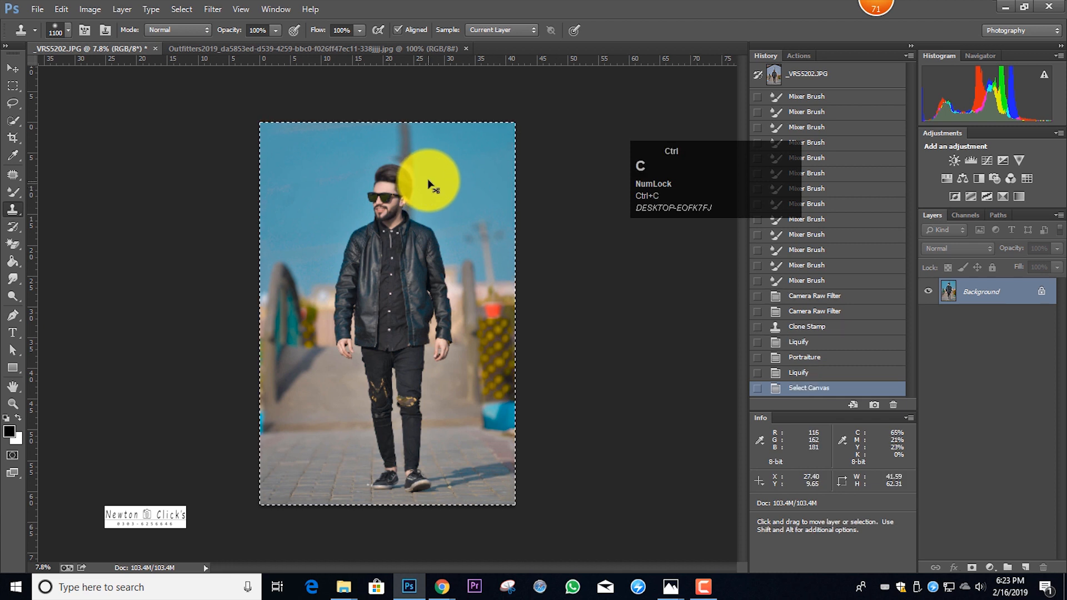
{"action": "key", "text": "ctrl+t"}
{"action": "right_click", "coordinate": [421, 203]}
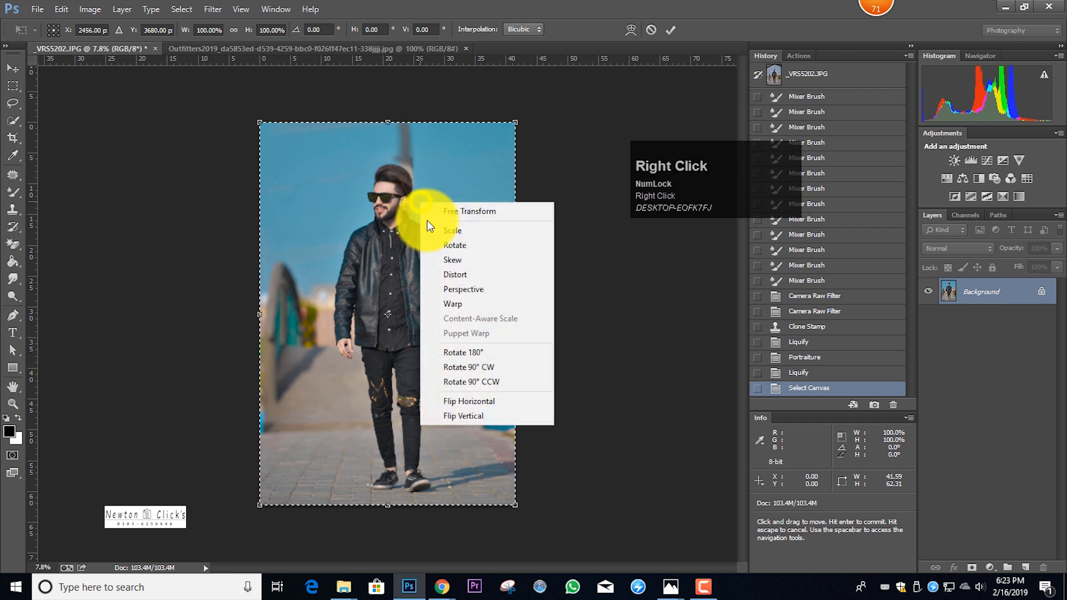
{"action": "left_click", "coordinate": [495, 404]}
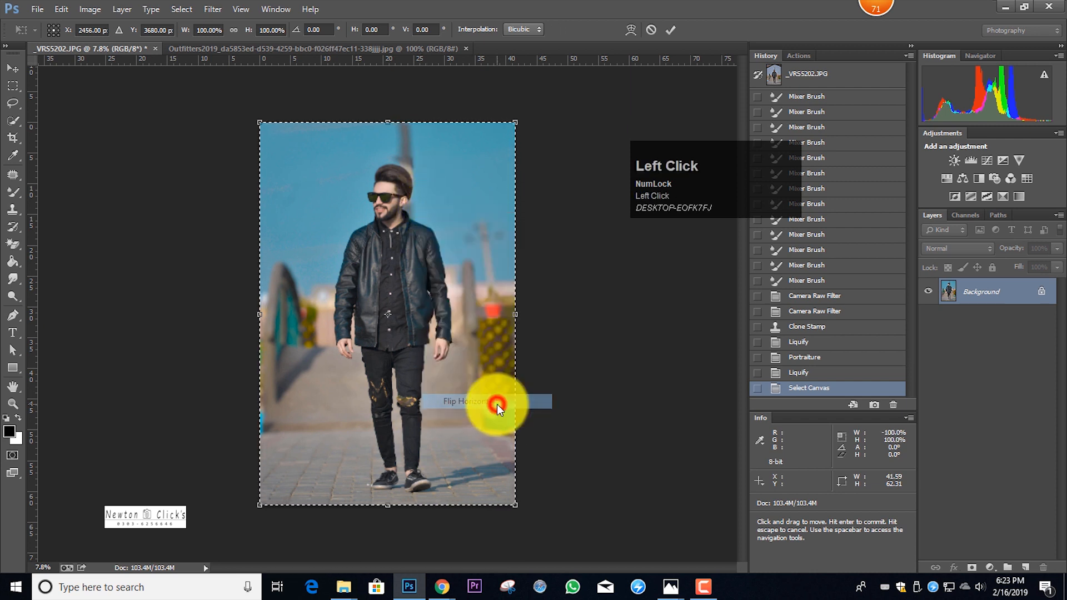
{"action": "left_click", "coordinate": [669, 32]}
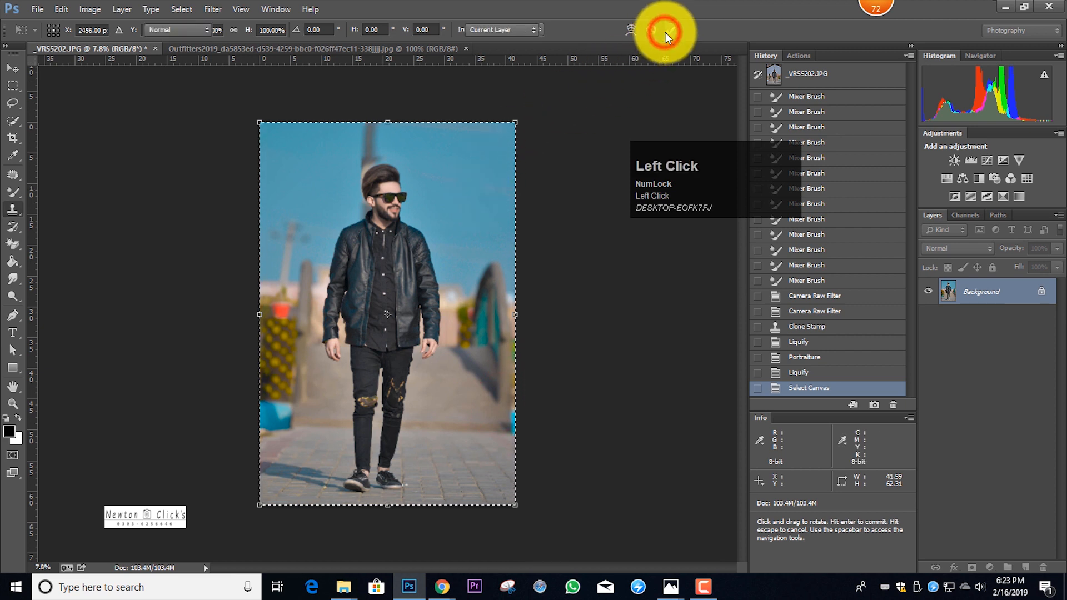
Deselect the flipped photo and create a new 7000 × 4000 pixel white document at 300 pixels/inch
{"action": "key", "text": "ctrl+d"}
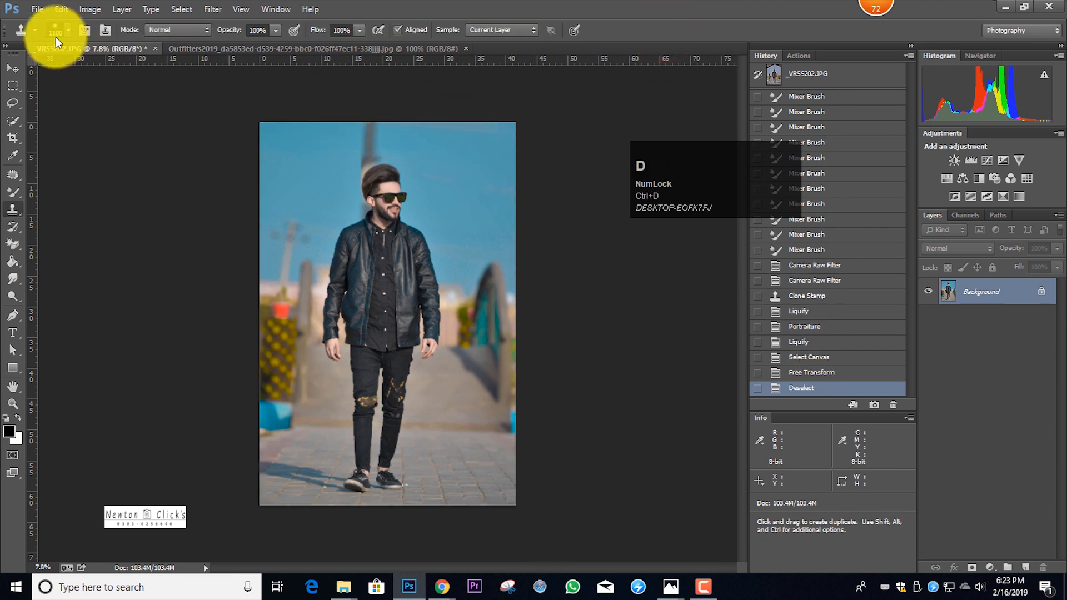
{"action": "left_click", "coordinate": [34, 11]}
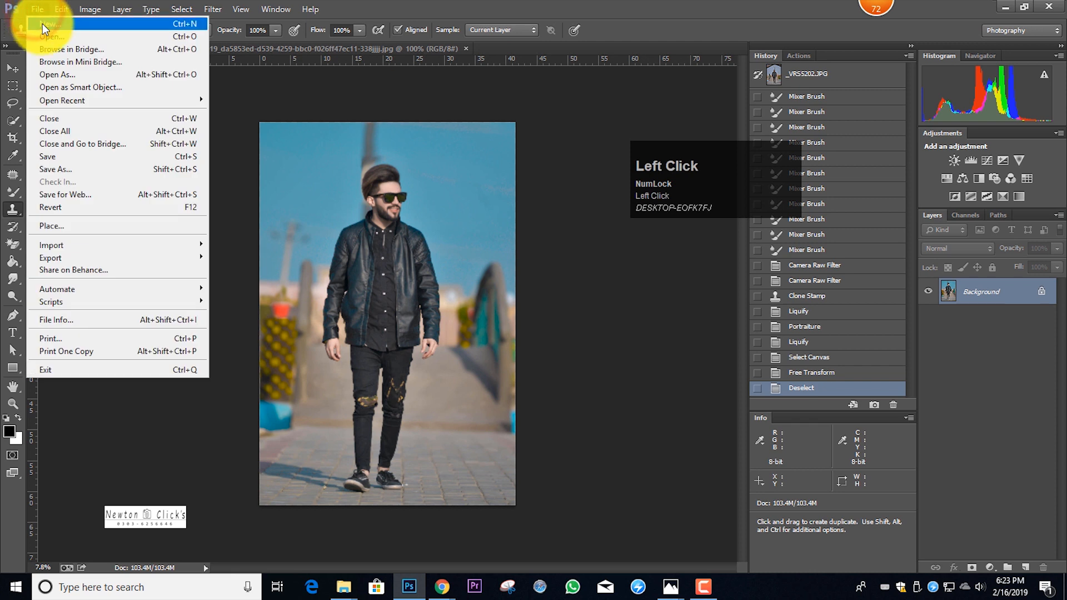
{"action": "left_click", "coordinate": [42, 24]}
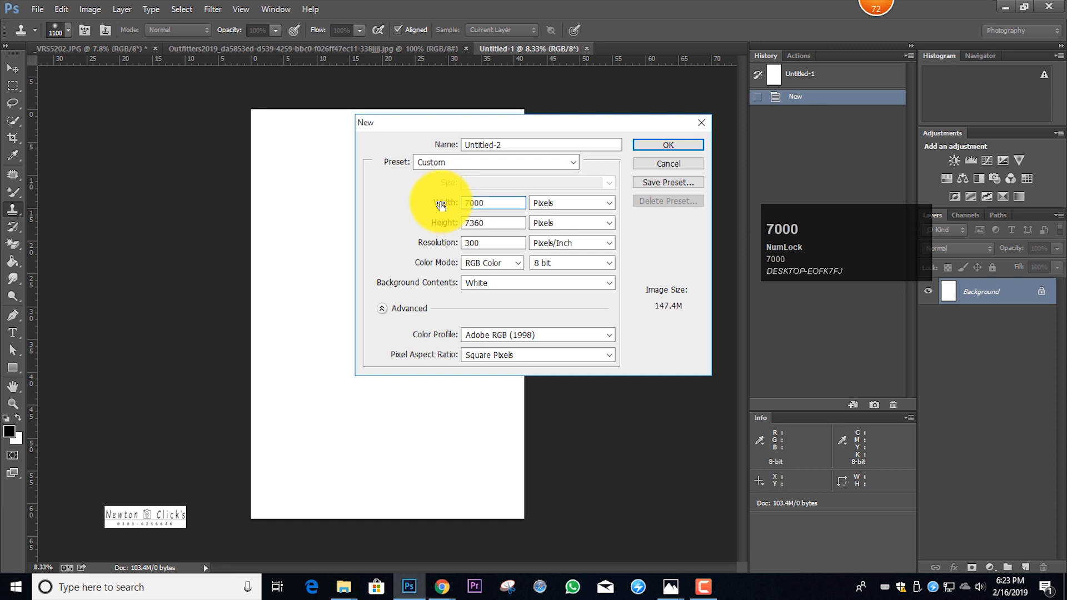
{"action": "left_click_drag", "start_coordinate": [493, 223], "coordinate": [436, 223]}
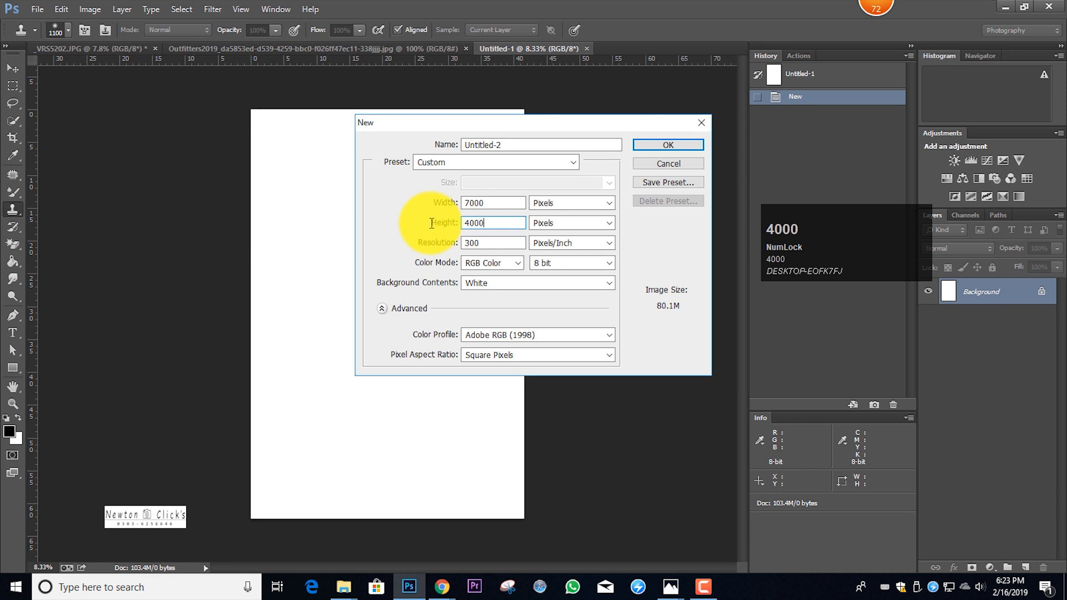
{"action": "left_click", "coordinate": [669, 145]}
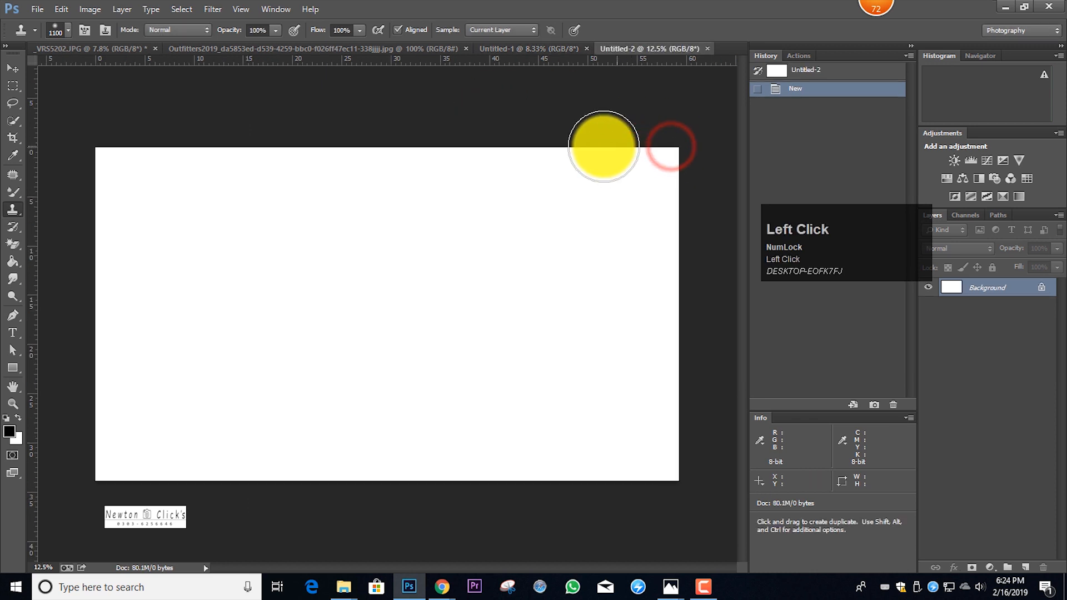
Copy the entire retouched photo from _VRS5202.JPG and paste it into the new Untitled-2 document
{"action": "left_click", "coordinate": [102, 51]}
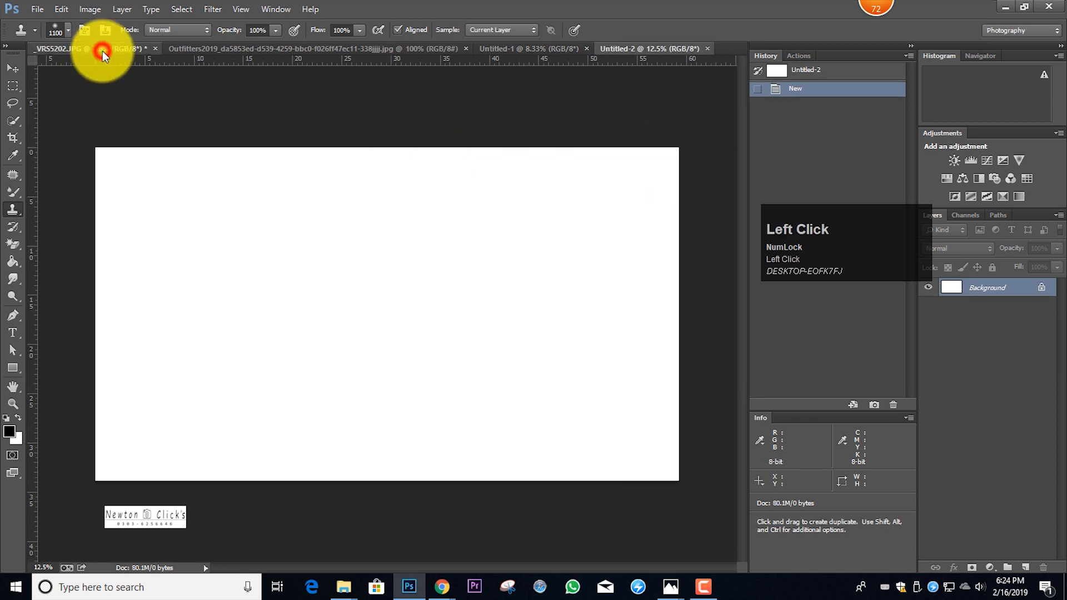
{"action": "key", "text": "ctrl+a"}
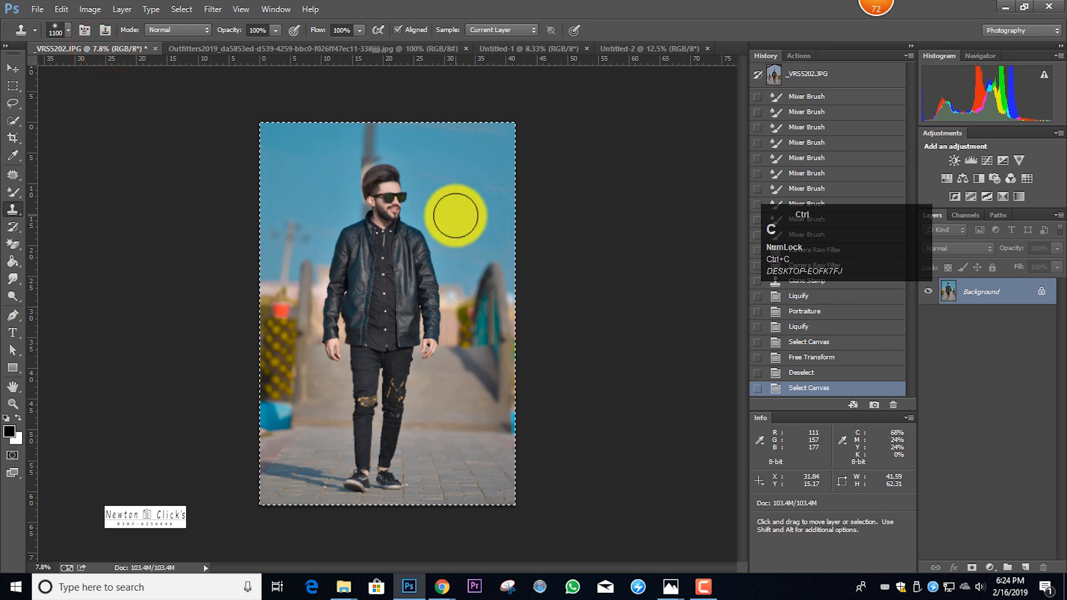
{"action": "left_click", "coordinate": [627, 48]}
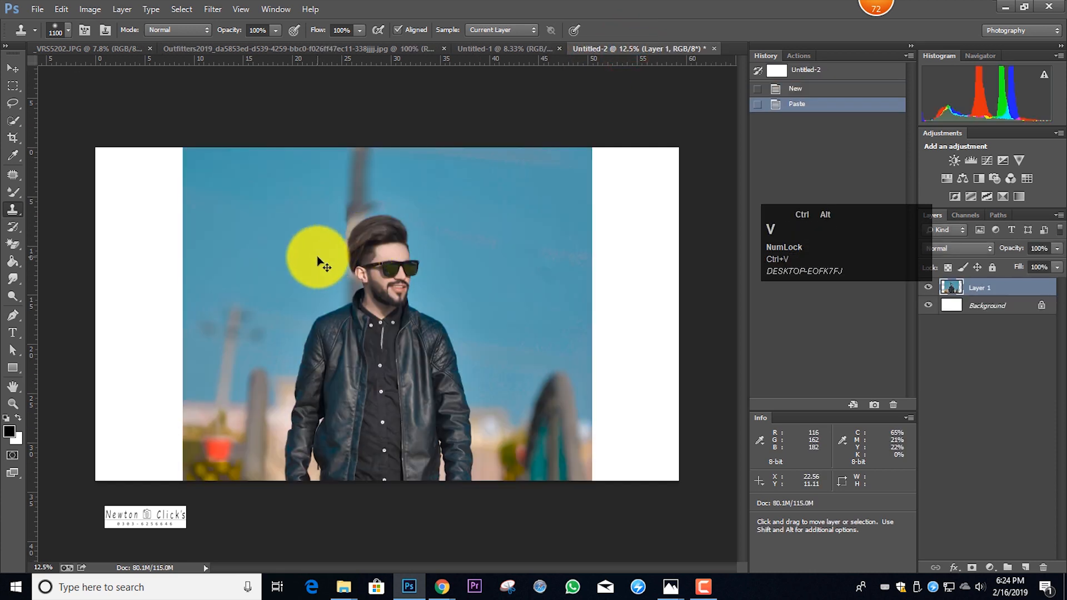
Scale the pasted photo to about 55.6% with Free Transform so it fits the canvas height, placed in the canvas's left half
{"action": "scroll", "coordinate": [316, 255], "scroll_direction": "down", "scroll_amount": 3}
{"action": "key", "text": "ctrl+t"}
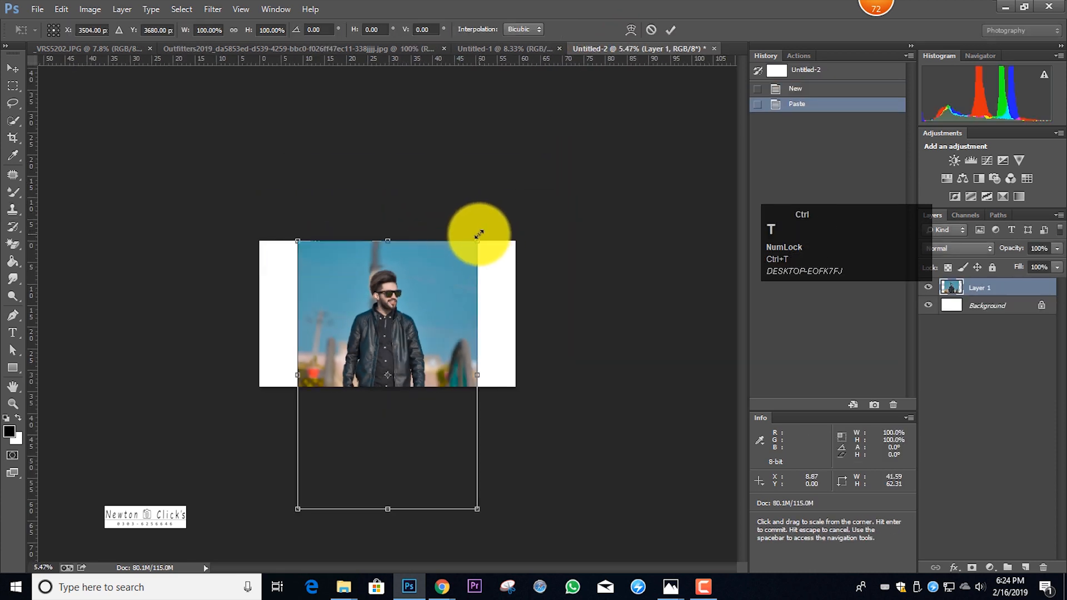
{"action": "left_click_drag", "start_coordinate": [476, 235], "coordinate": [431, 295]}
{"action": "left_click_drag", "start_coordinate": [378, 346], "coordinate": [352, 288]}
{"action": "scroll", "coordinate": [370, 282], "scroll_direction": "up", "scroll_amount": 3}
{"action": "left_click_drag", "start_coordinate": [405, 140], "coordinate": [411, 133]}
{"action": "left_click_drag", "start_coordinate": [398, 170], "coordinate": [369, 164]}
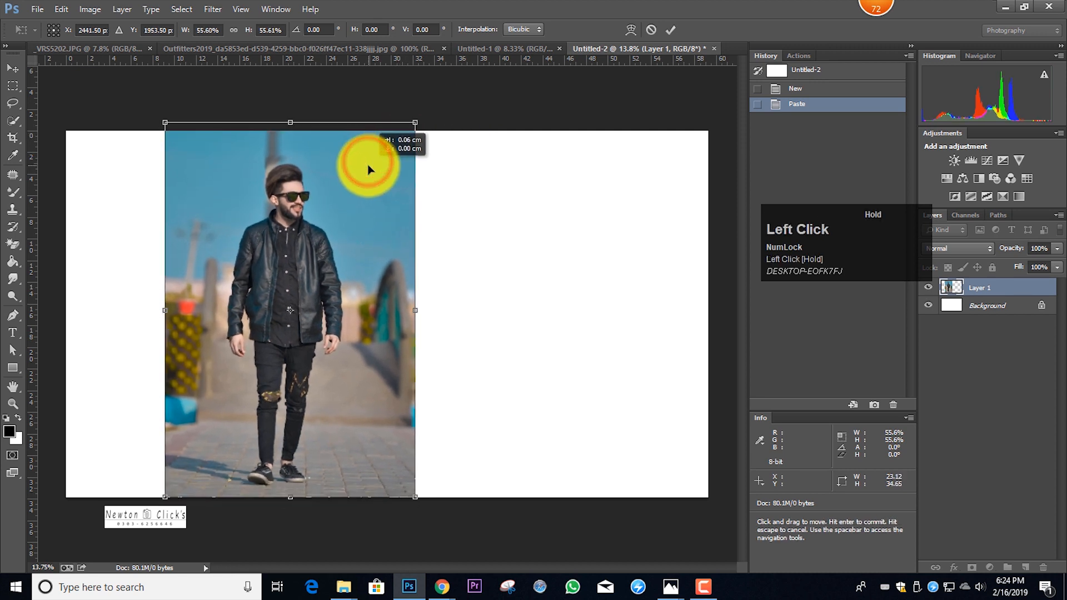
{"action": "left_click", "coordinate": [671, 29]}
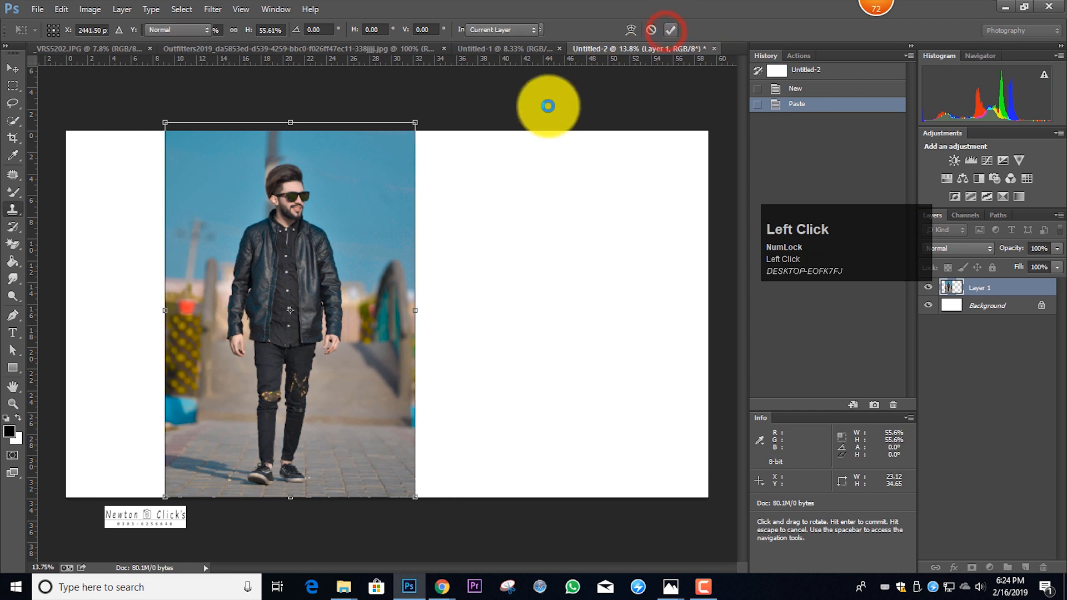
{"action": "scroll", "coordinate": [431, 262], "scroll_direction": "up", "scroll_amount": 1}
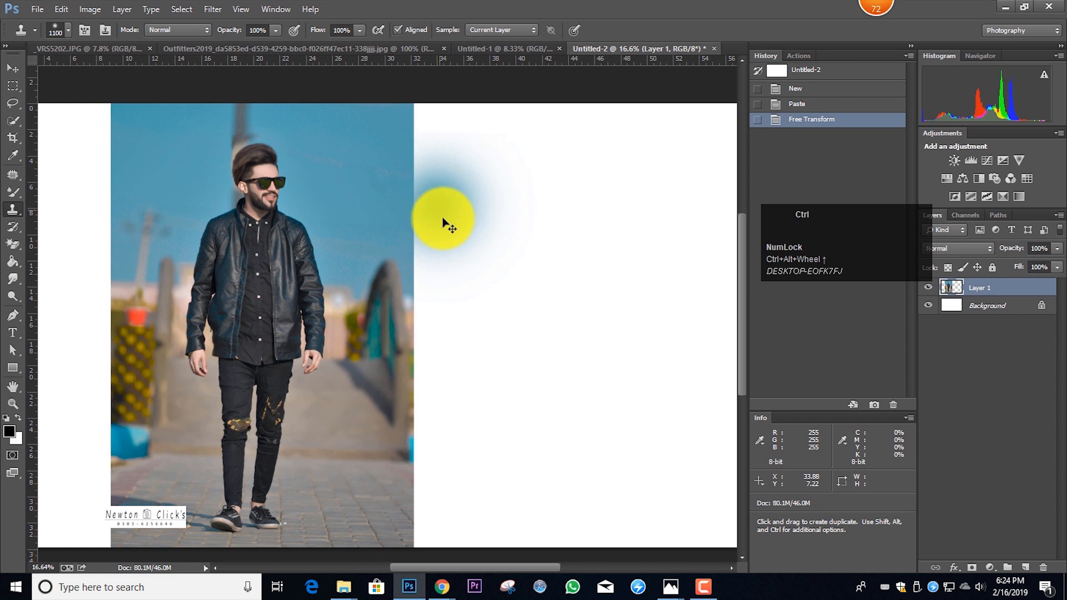
{"action": "scroll", "coordinate": [443, 223], "scroll_direction": "down", "scroll_amount": 1}
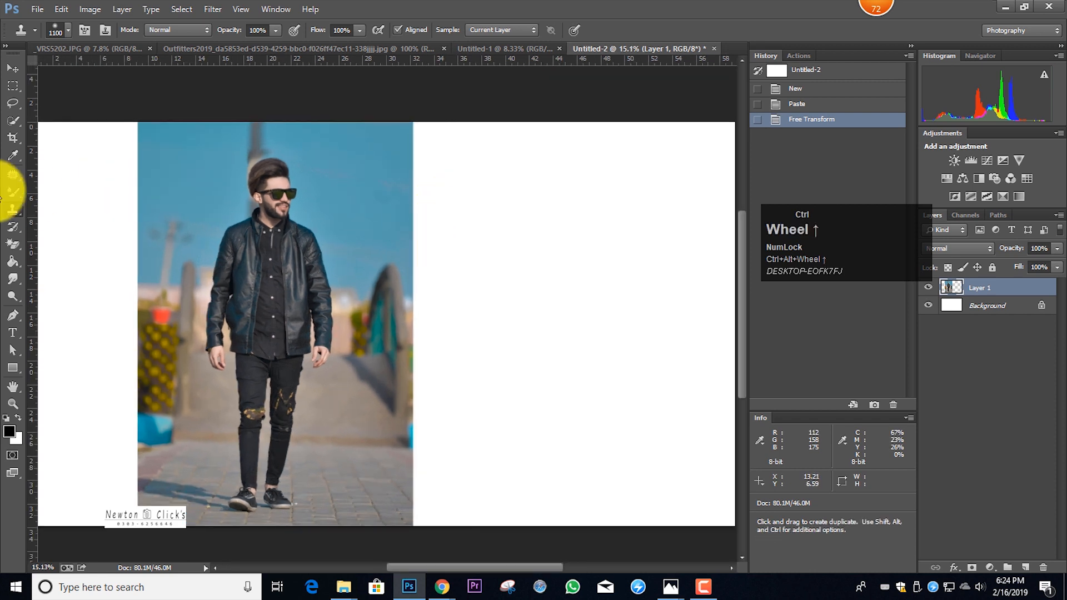
Select the man from above the hair to the knees with a rectangular marquee about 12.5 × 21.4 cm and copy it to a new layer
{"action": "left_click", "coordinate": [13, 85]}
{"action": "left_click_drag", "start_coordinate": [179, 143], "coordinate": [353, 415]}
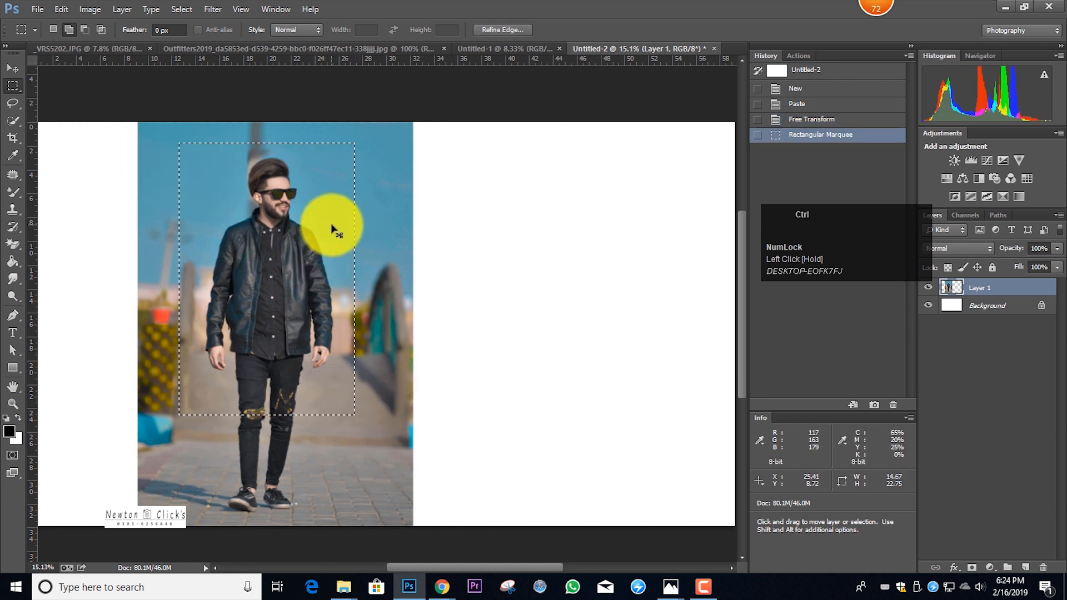
{"action": "key", "text": "ctrl+d"}
{"action": "left_click_drag", "start_coordinate": [198, 151], "coordinate": [345, 378]}
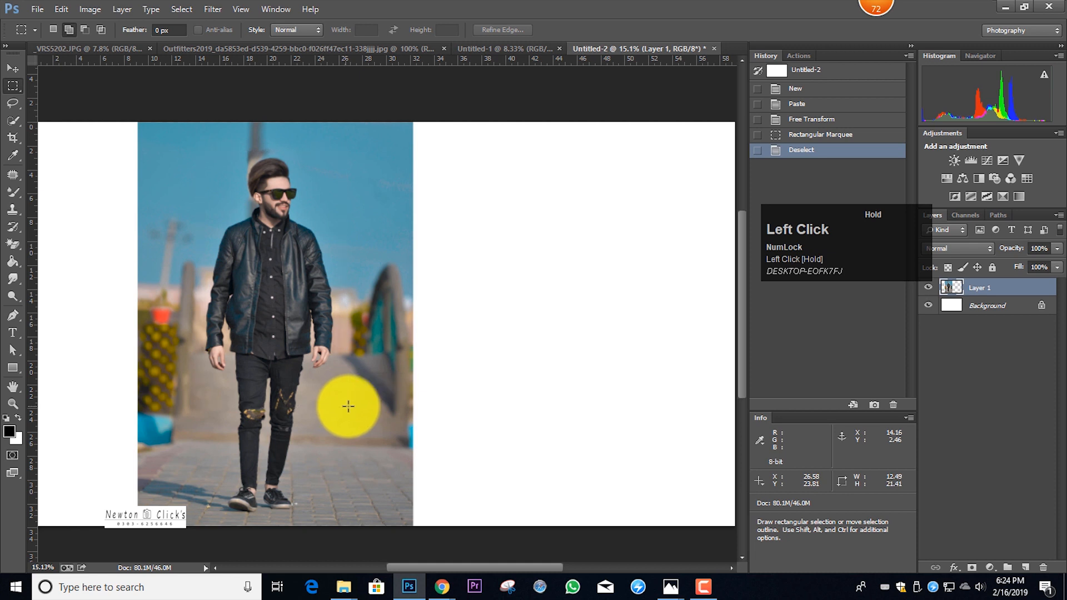
{"action": "left_click_drag", "start_coordinate": [348, 406], "coordinate": [347, 407]}
{"action": "key", "text": "ctrl+j"}
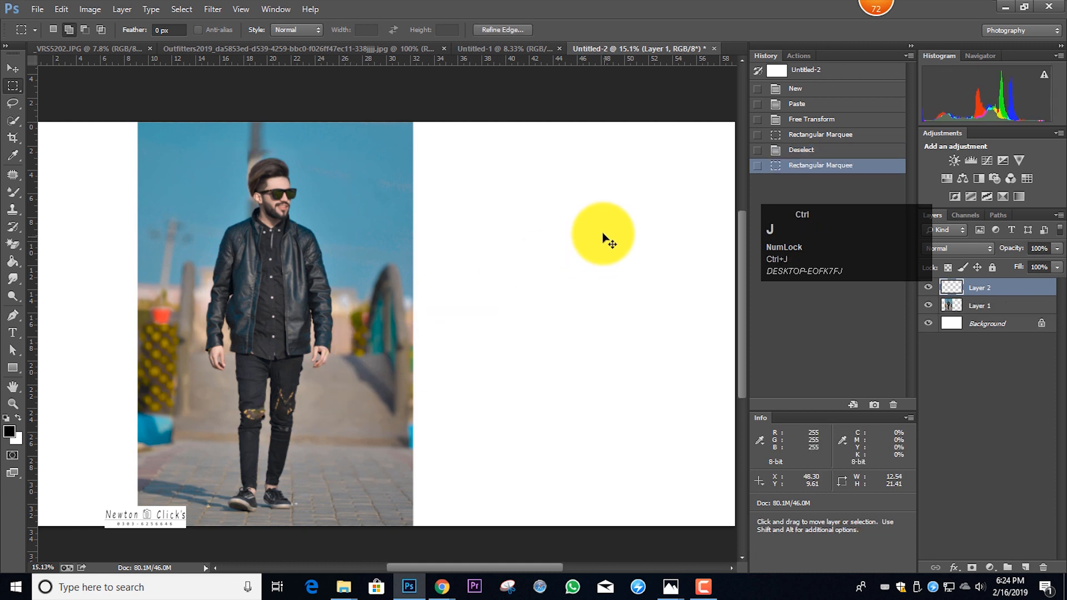
Flip the copied crop horizontally, move it onto the white area beside the full-length photo, and enlarge it to about 120%
{"action": "key", "text": "ctrl+t"}
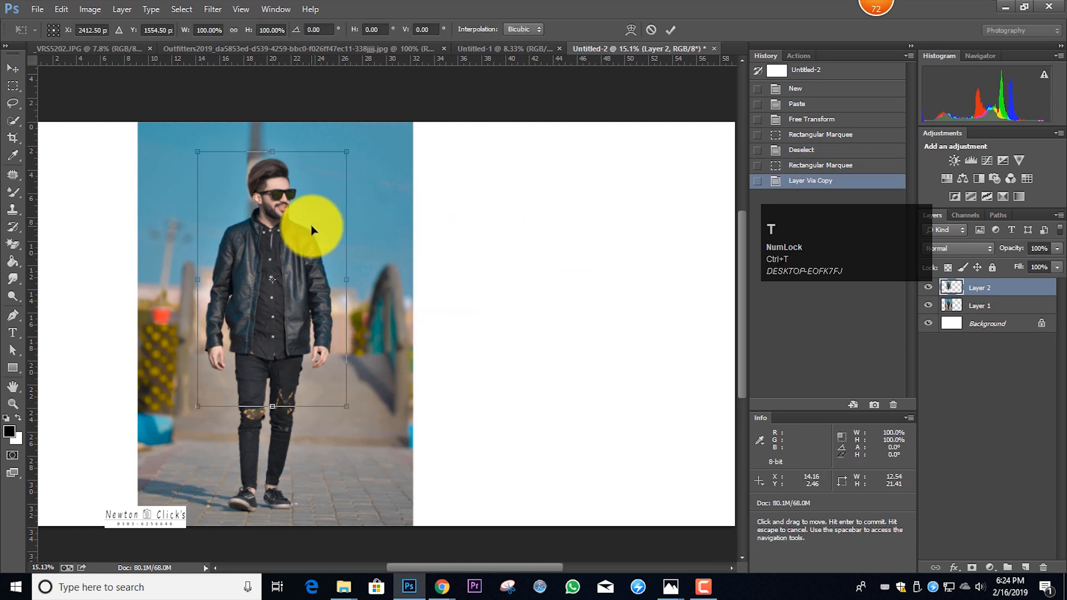
{"action": "right_click", "coordinate": [311, 228]}
{"action": "left_click", "coordinate": [392, 424]}
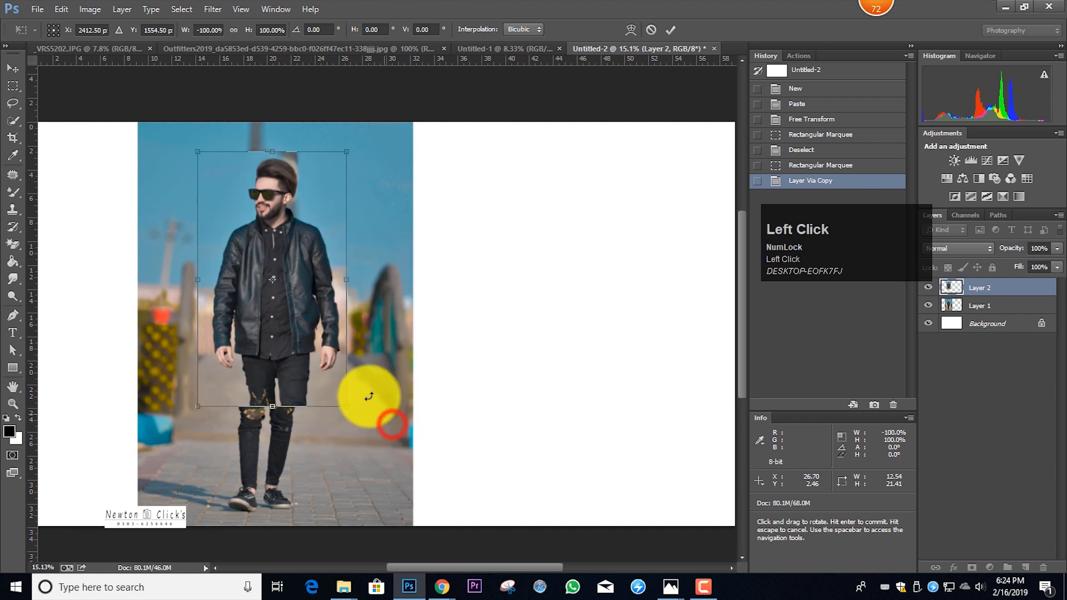
{"action": "left_click_drag", "start_coordinate": [307, 341], "coordinate": [531, 372]}
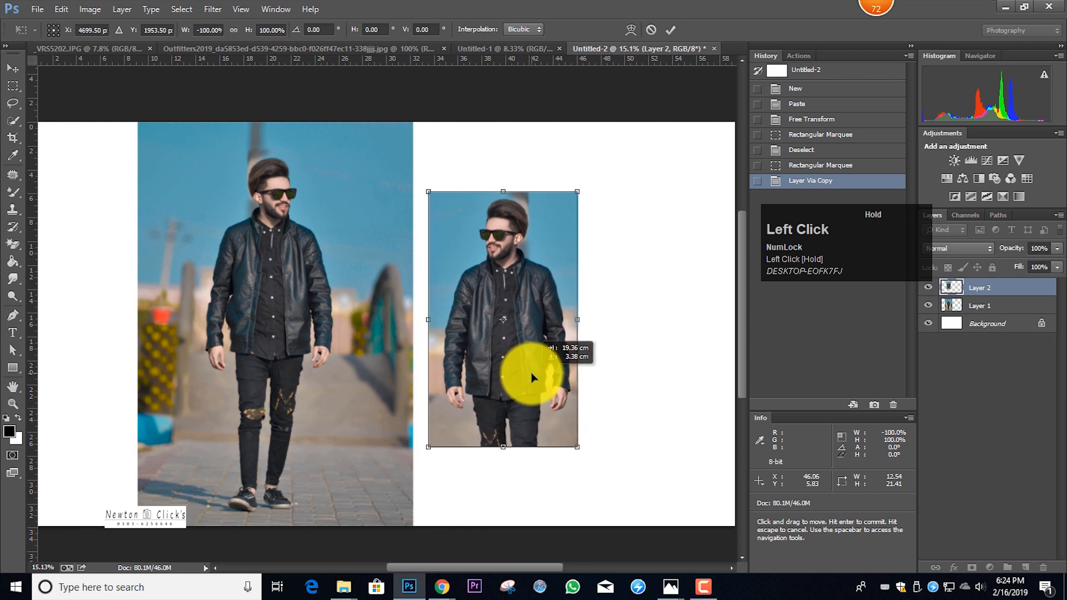
{"action": "scroll", "coordinate": [469, 248], "scroll_direction": "down", "scroll_amount": 3}
{"action": "scroll", "coordinate": [455, 272], "scroll_direction": "up", "scroll_amount": 2}
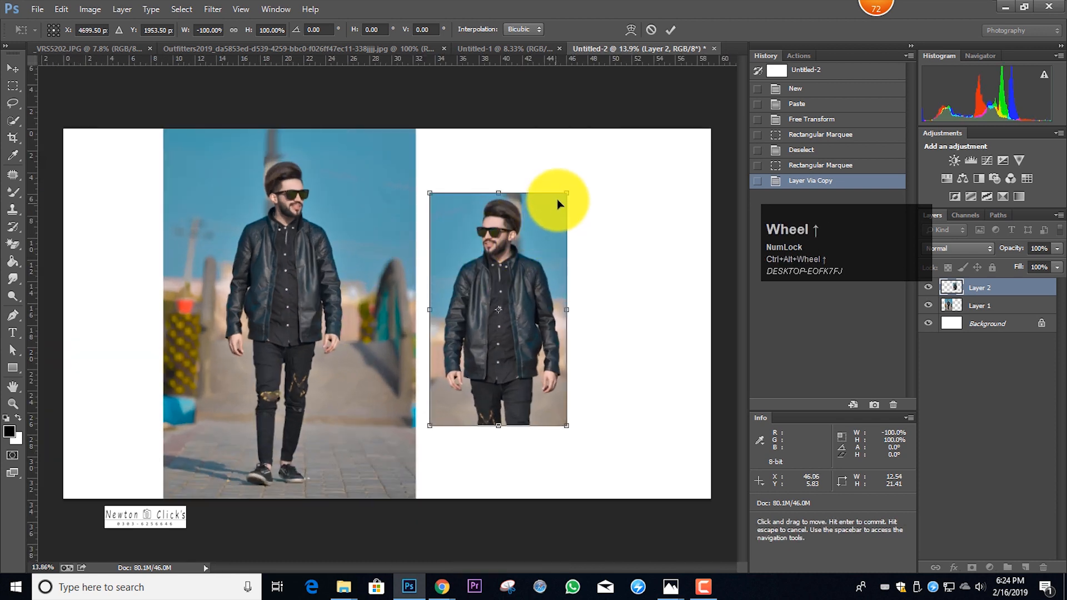
{"action": "mouse_move", "coordinate": [567, 193]}
{"action": "left_mouse_down"}
{"action": "mouse_move", "coordinate": [579, 168]}
{"action": "mouse_move", "coordinate": [571, 201]}
{"action": "left_mouse_up"}
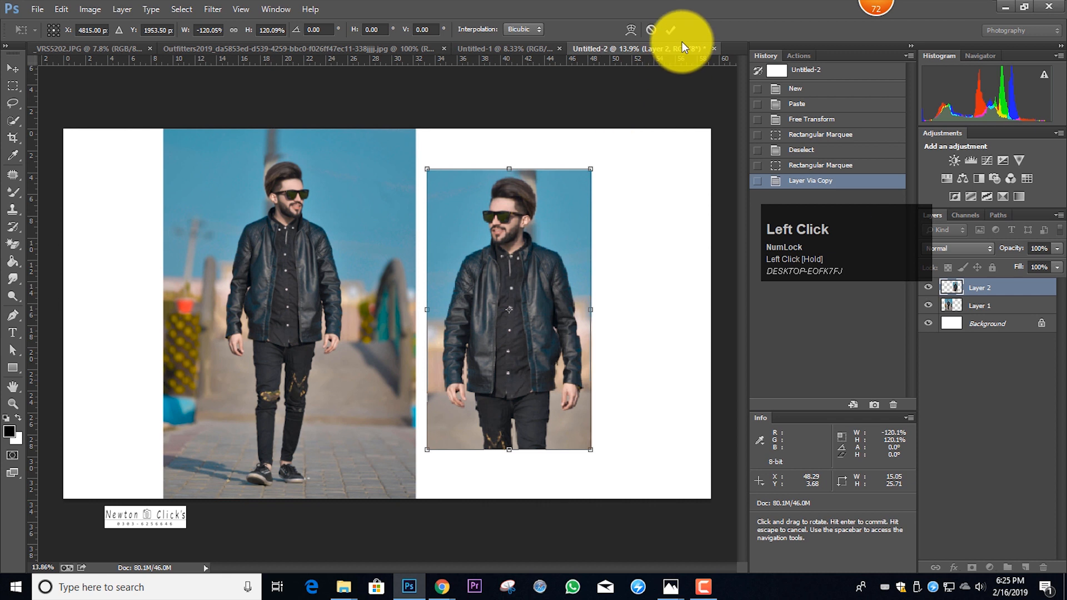
{"action": "left_click", "coordinate": [671, 30]}
Crop the canvas to about 39.7 × 34.65 cm, trimming the empty white side and the surplus beyond the smaller picture
{"action": "scroll", "coordinate": [467, 167], "scroll_direction": "down", "scroll_amount": 2}
{"action": "scroll", "coordinate": [420, 136], "scroll_direction": "up", "scroll_amount": 1}
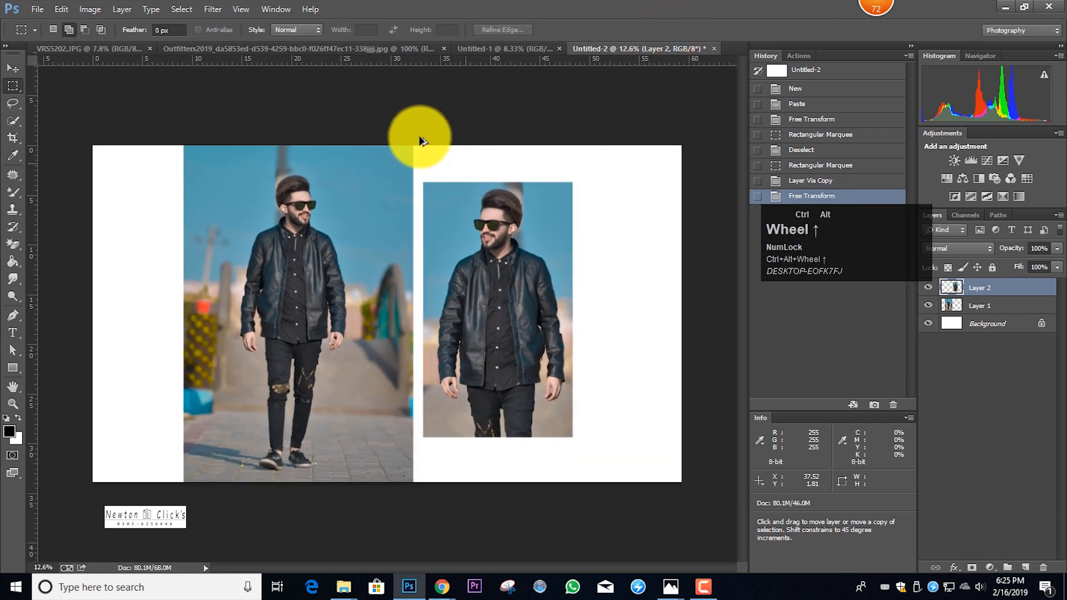
{"action": "left_click", "coordinate": [12, 86]}
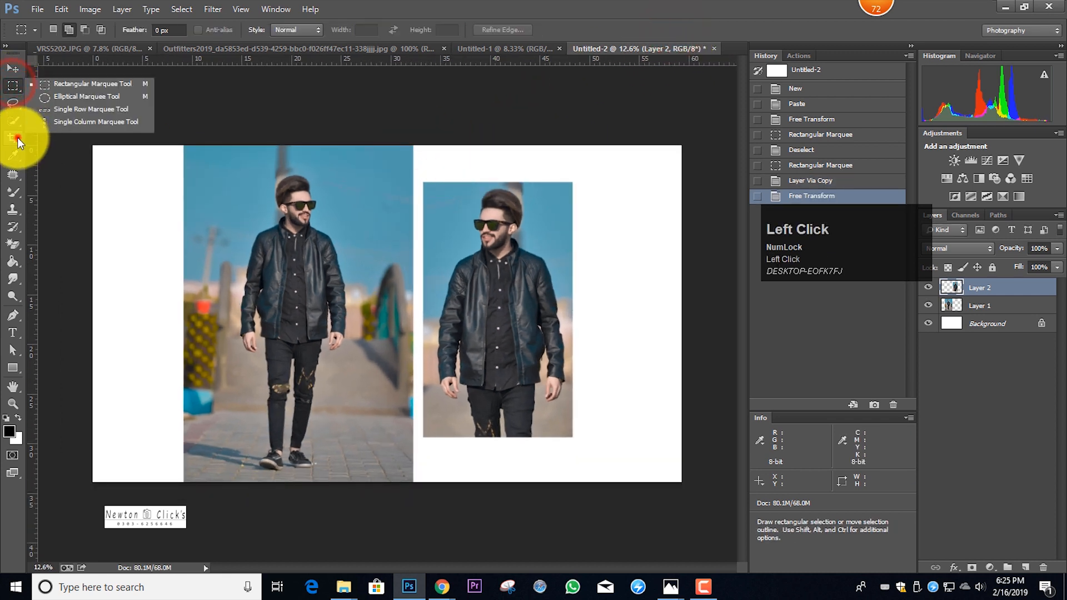
{"action": "left_click", "coordinate": [13, 137]}
{"action": "left_click_drag", "start_coordinate": [95, 146], "coordinate": [128, 147]}
{"action": "left_click_drag", "start_coordinate": [145, 144], "coordinate": [138, 144]}
{"action": "left_click_drag", "start_coordinate": [632, 146], "coordinate": [583, 142]}
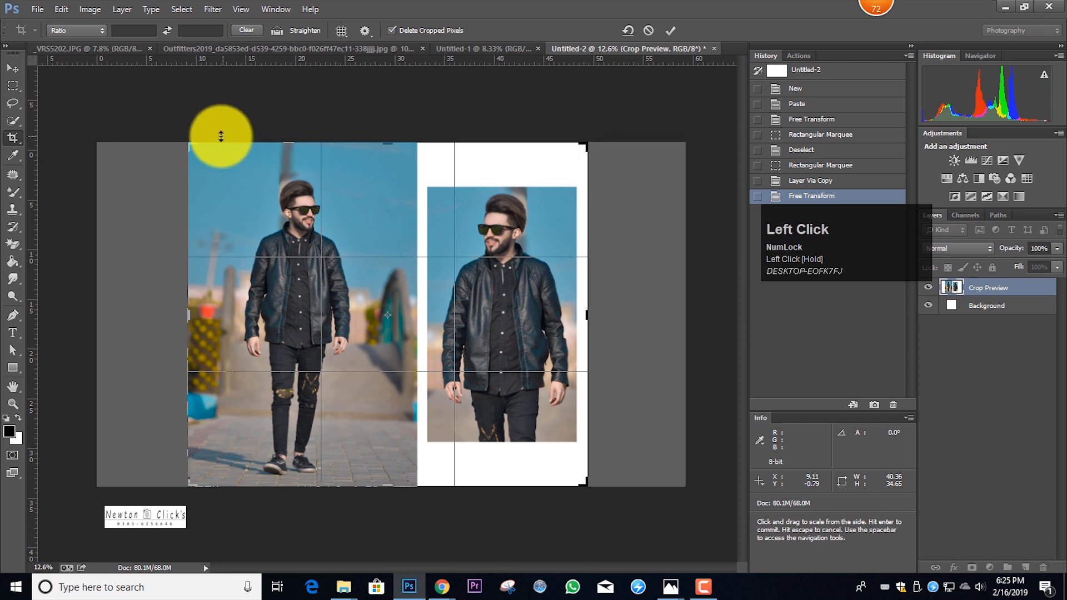
{"action": "left_click_drag", "start_coordinate": [187, 142], "coordinate": [191, 143]}
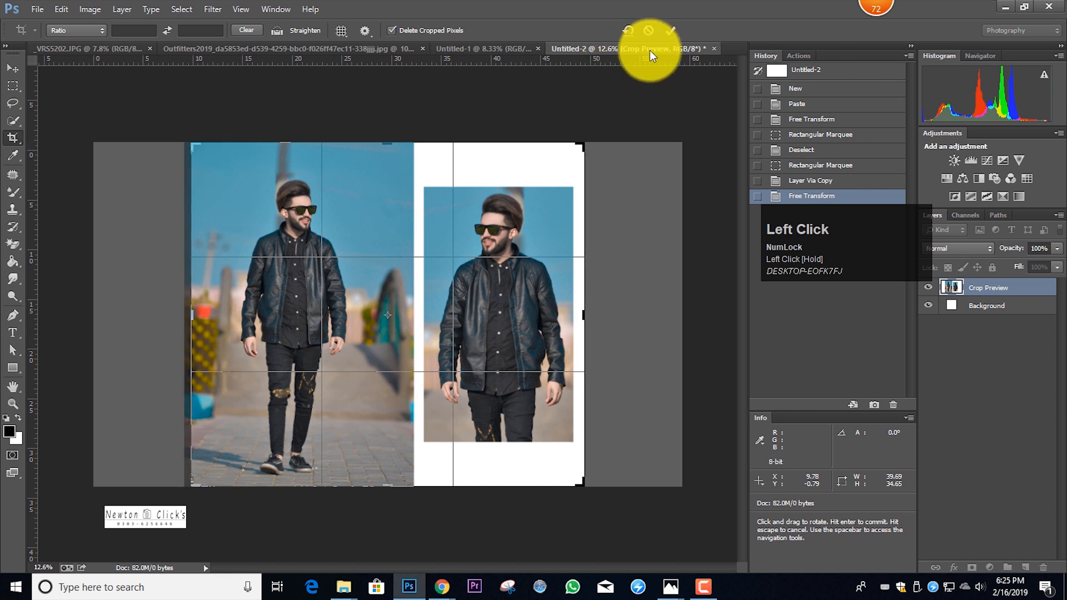
{"action": "left_click", "coordinate": [669, 31]}
{"action": "scroll", "coordinate": [337, 253], "scroll_direction": "up", "scroll_amount": 1}
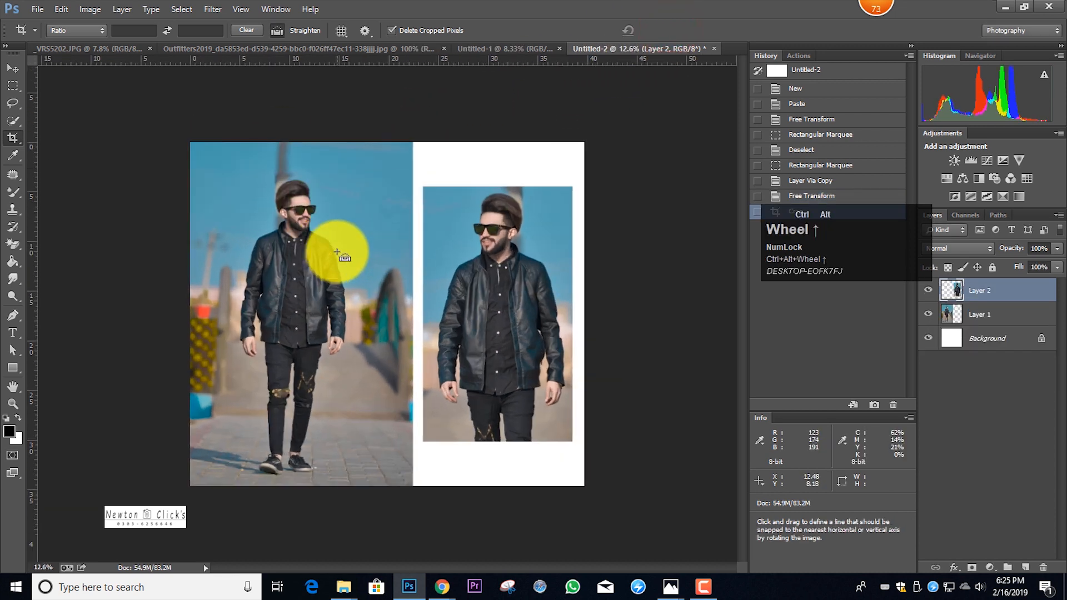
Marquee a full-height strip about 2.5 cm wide over the inner edge of the full-length photo, delete it from Layer 1, and deselect
{"action": "left_click", "coordinate": [13, 86]}
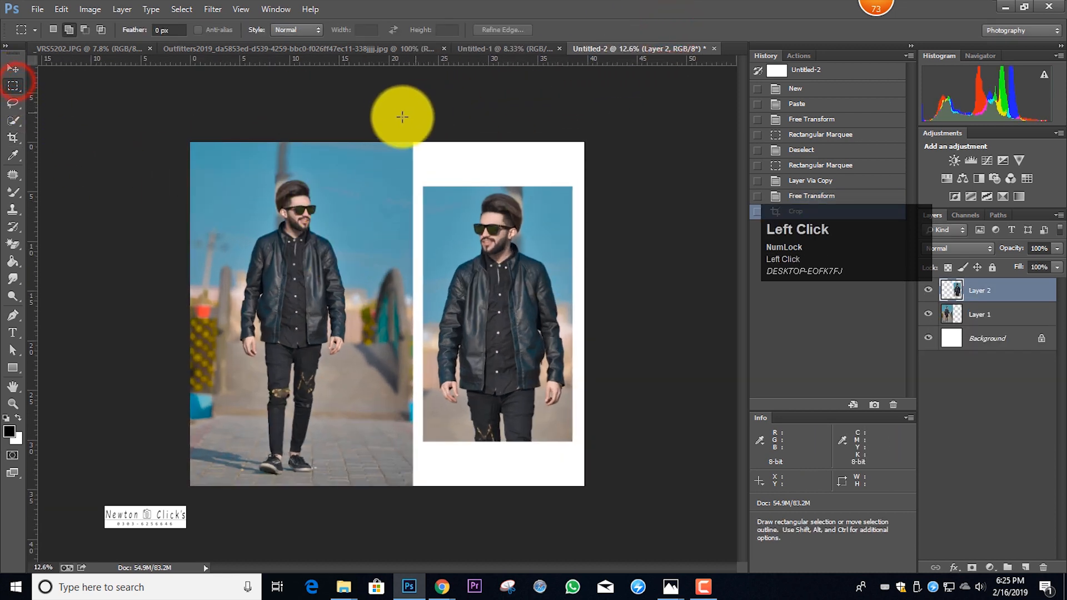
{"action": "left_click_drag", "start_coordinate": [392, 120], "coordinate": [413, 267]}
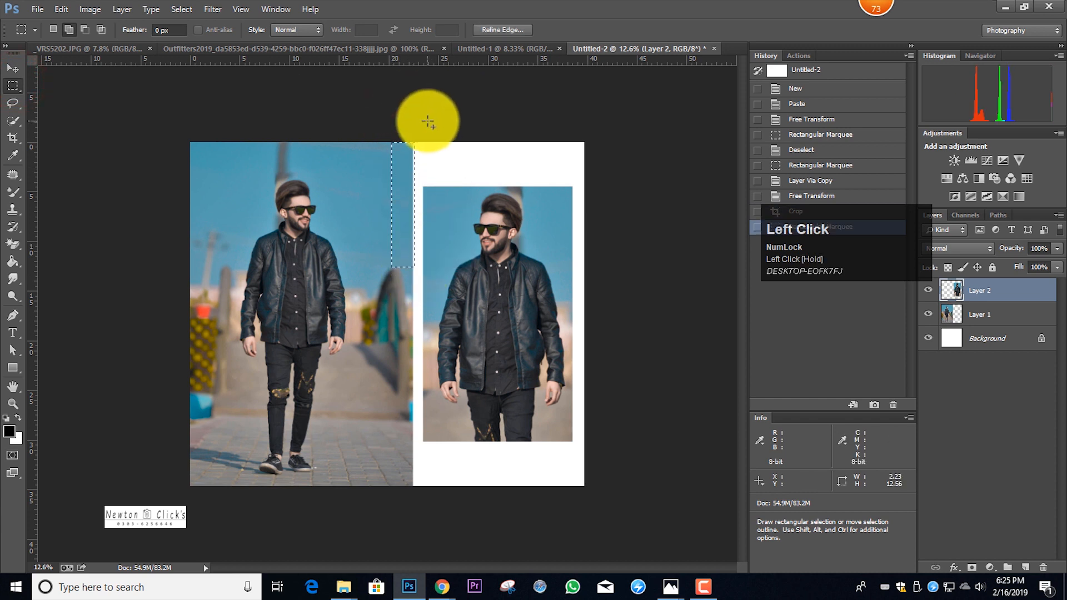
{"action": "left_click_drag", "start_coordinate": [402, 115], "coordinate": [428, 517]}
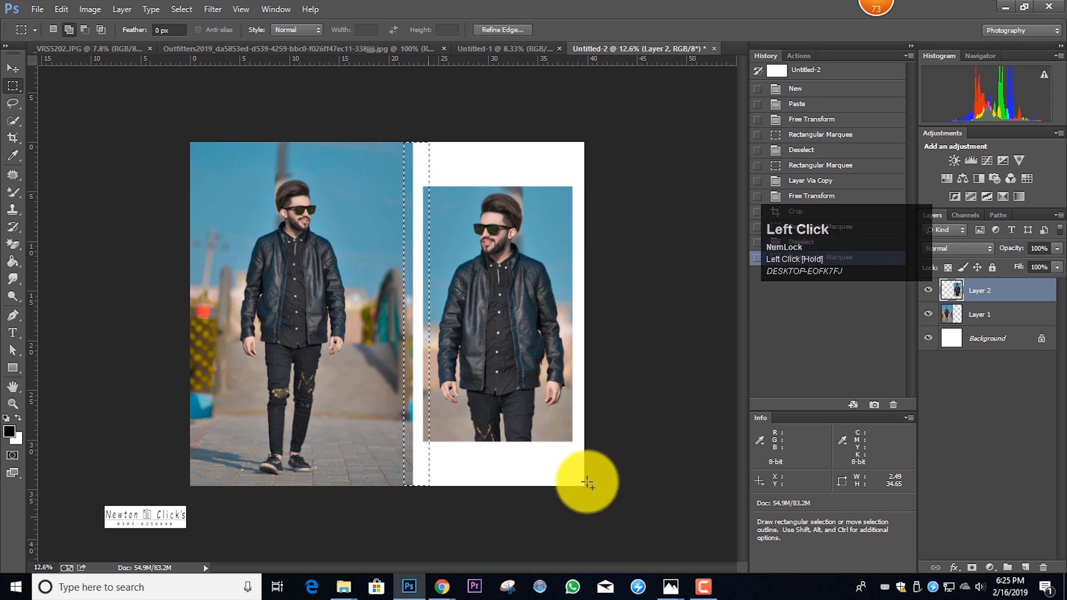
{"action": "left_click", "coordinate": [1024, 321]}
{"action": "key", "text": "Delete"}
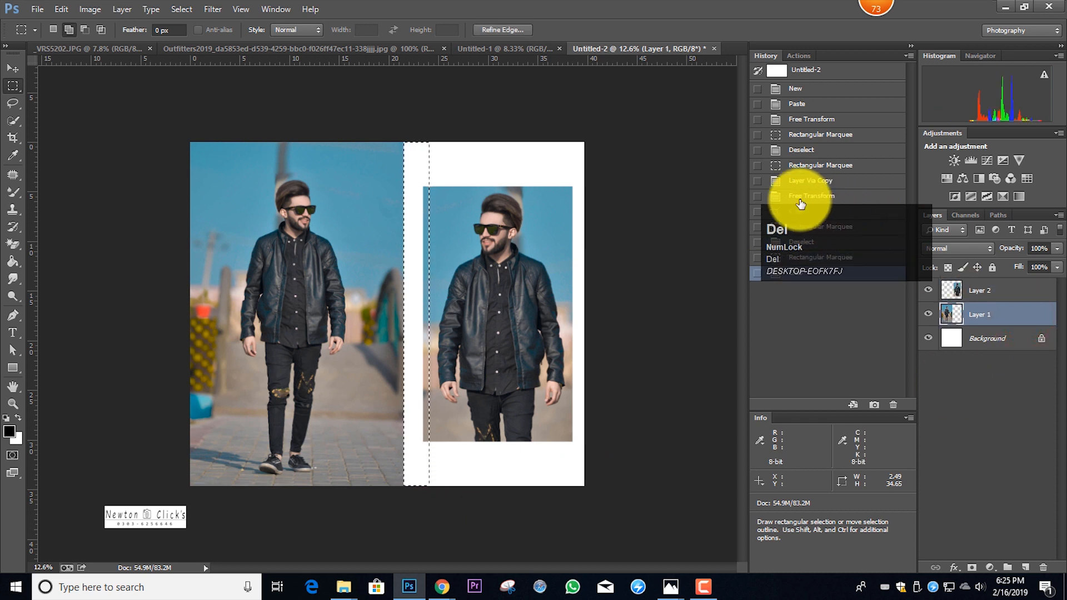
{"action": "key", "text": "ctrl+d"}
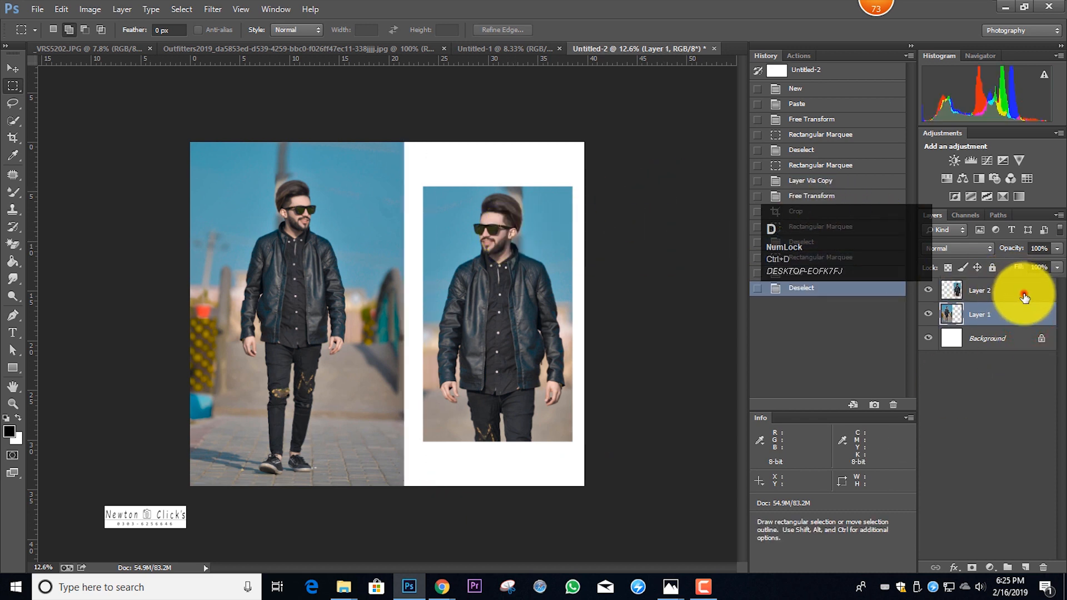
Nudge the smaller flipped picture on Layer 2 slightly left to centre it in the white column with Free Transform
{"action": "left_click", "coordinate": [1024, 297]}
{"action": "key", "text": "ctrl+t"}
{"action": "key", "text": "Left"}
{"action": "key", "text": "Left"}
{"action": "key", "text": "Left"}
{"action": "key", "text": "Left"}
{"action": "key", "text": "Right"}
{"action": "key", "text": "Right"}
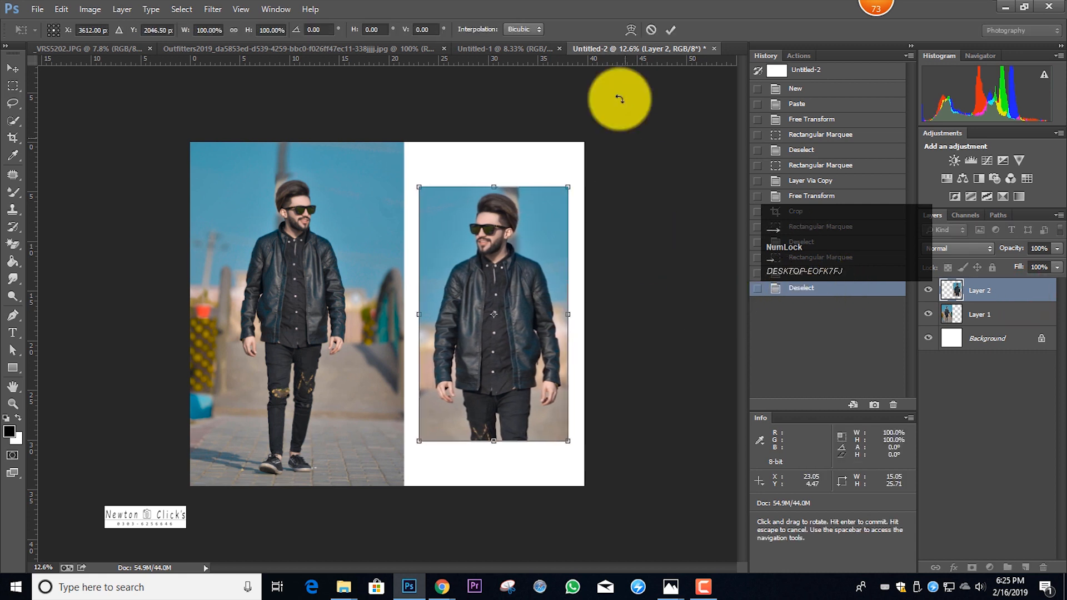
{"action": "left_click", "coordinate": [670, 29]}
{"action": "left_click_drag", "start_coordinate": [868, 249], "coordinate": [152, 107]}
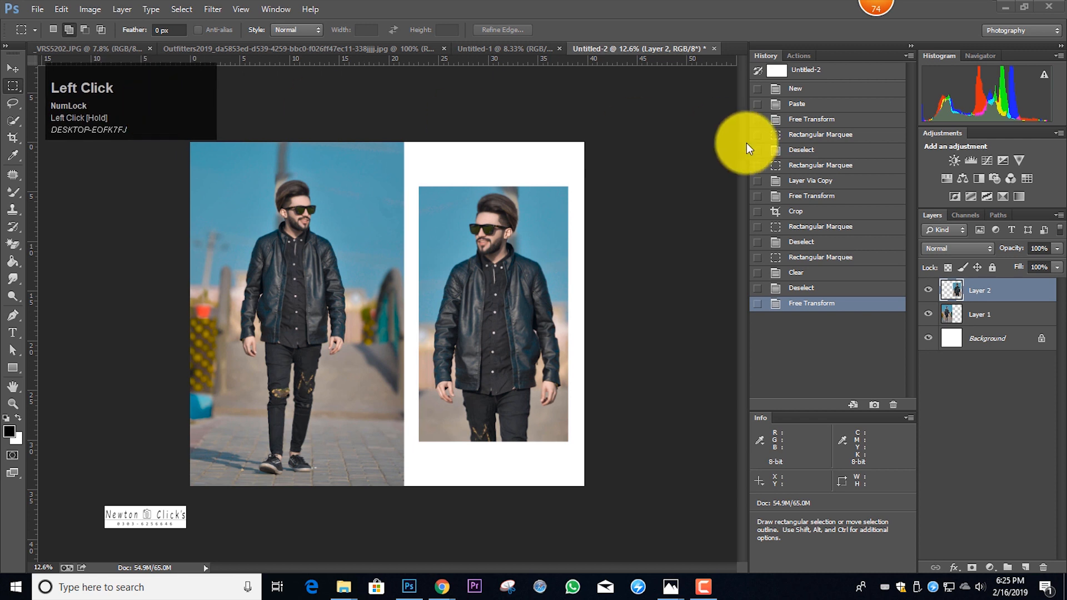
{"action": "scroll", "coordinate": [548, 262], "scroll_direction": "up", "scroll_amount": 2, "text": "alt"}
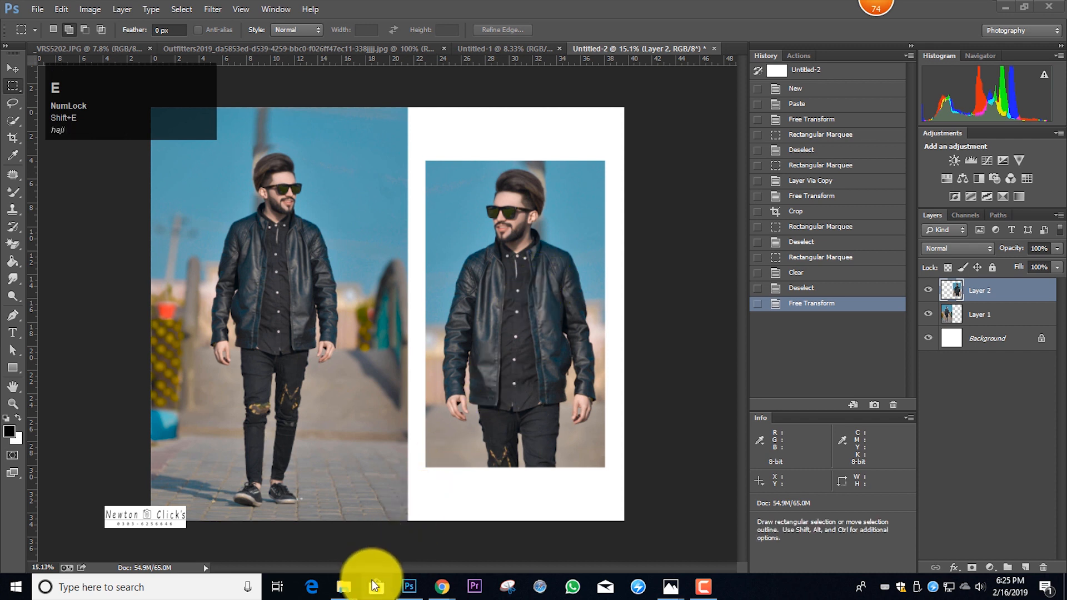
Save the Urban Outfitters logo from the browser's image results and place it in the white space above the smaller picture
{"action": "left_click", "coordinate": [443, 586]}
{"action": "left_click", "coordinate": [513, 532]}
{"action": "left_click_drag", "start_coordinate": [246, 562], "coordinate": [525, 214]}
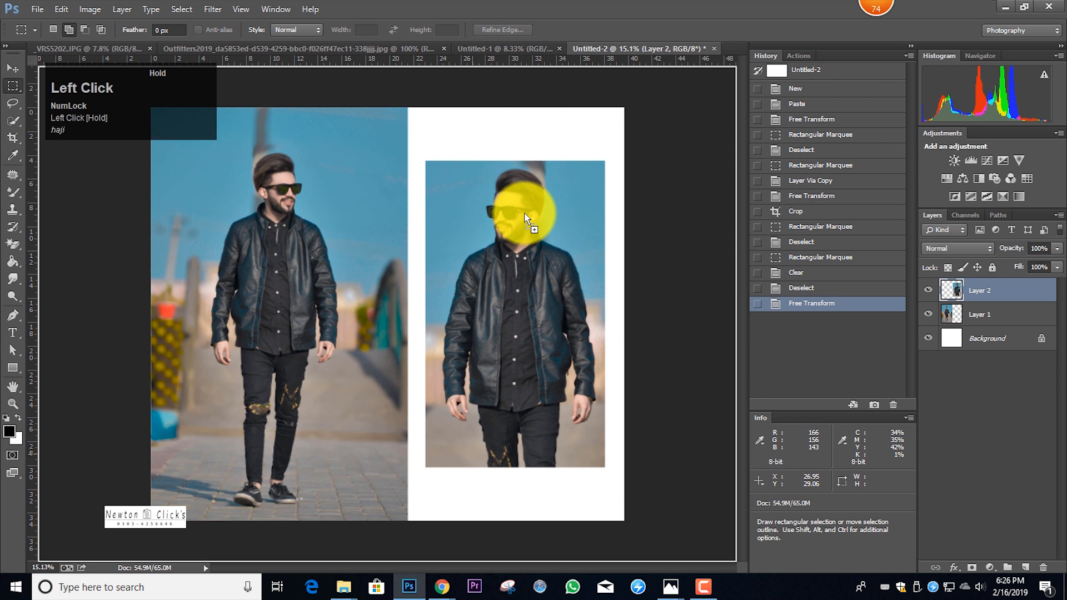
{"action": "left_click_drag", "start_coordinate": [421, 281], "coordinate": [540, 104]}
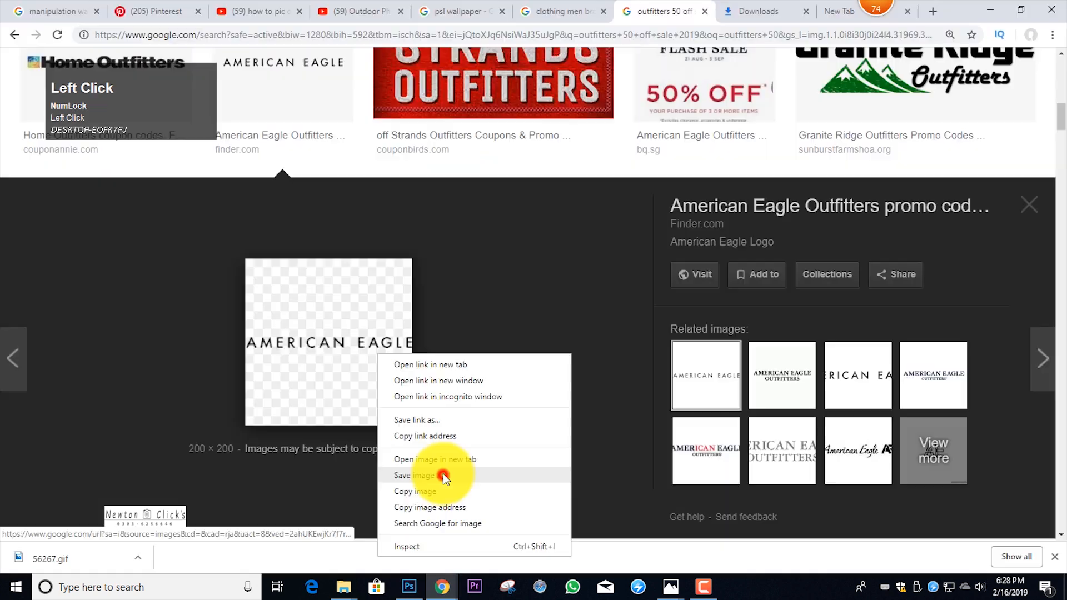
Save the American Eagle logo from the image results and place it below the smaller picture, scaled to about 207%
{"action": "left_click", "coordinate": [443, 473]}
{"action": "left_click", "coordinate": [412, 303]}
{"action": "left_click_drag", "start_coordinate": [71, 555], "coordinate": [558, 430]}
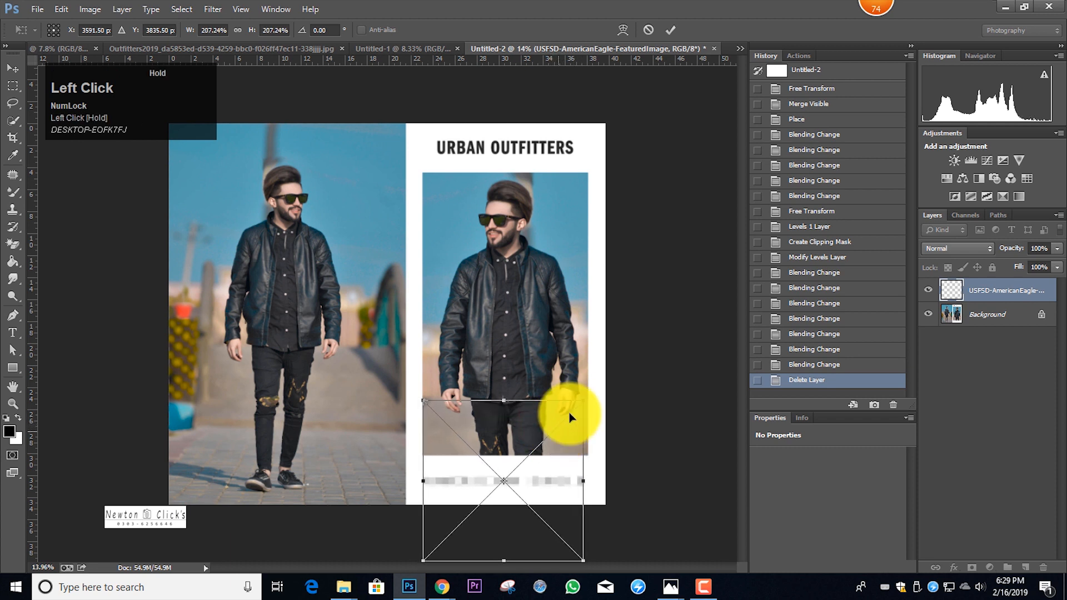
{"action": "left_click", "coordinate": [669, 30]}
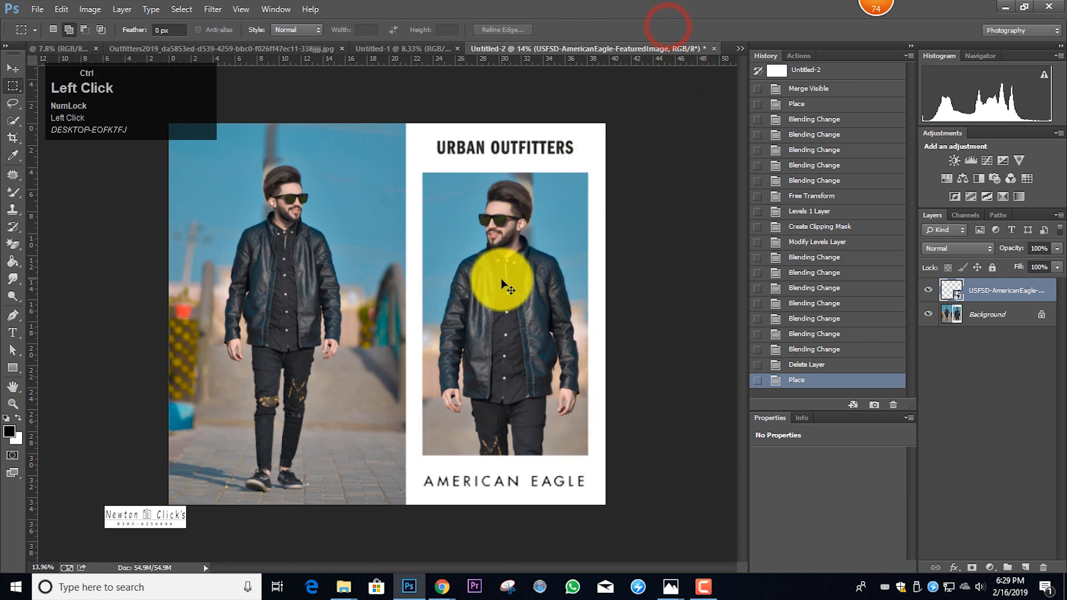
Merge all visible layers into the Background
{"action": "scroll", "coordinate": [502, 278], "scroll_direction": "up", "scroll_amount": 1, "text": "ctrl+alt"}
{"action": "scroll", "coordinate": [501, 278], "scroll_direction": "up", "scroll_amount": 1, "text": "ctrl+alt"}
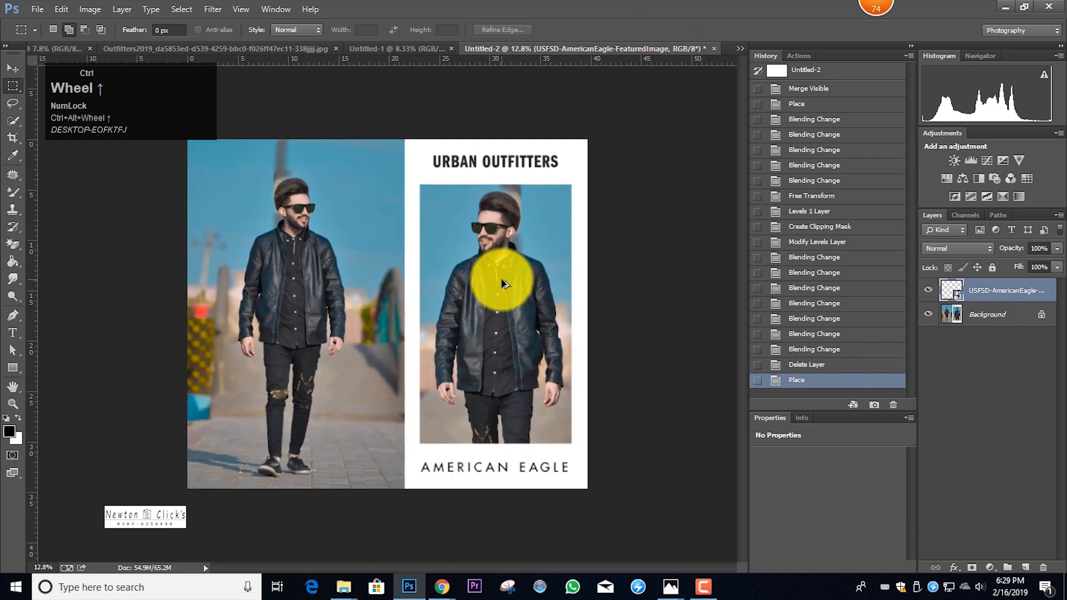
{"action": "key", "text": "ctrl+shift+e"}
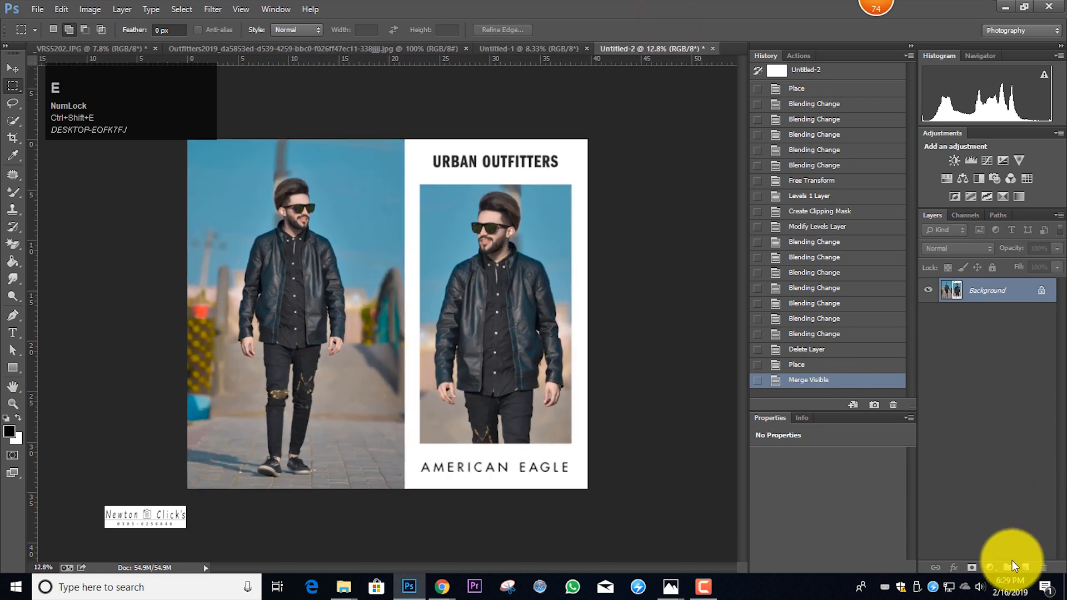
Add a new layer and paint one soft white spot with a 2500 px brush in the sky beside the walking man's head
{"action": "left_click", "coordinate": [1024, 567]}
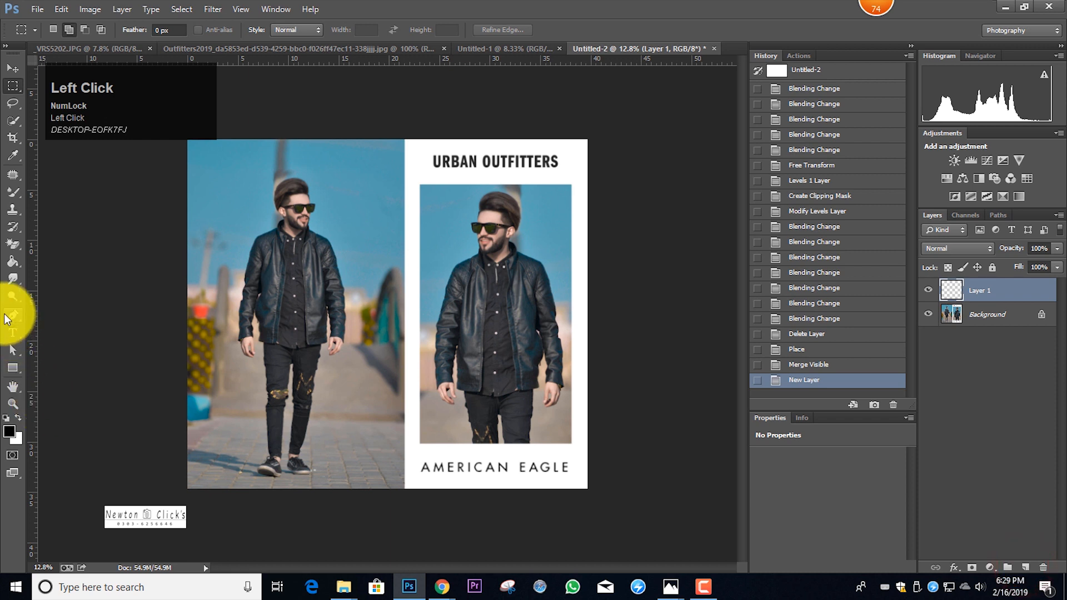
{"action": "right_click", "coordinate": [10, 194]}
{"action": "left_click", "coordinate": [48, 190]}
{"action": "key", "text": "x"}
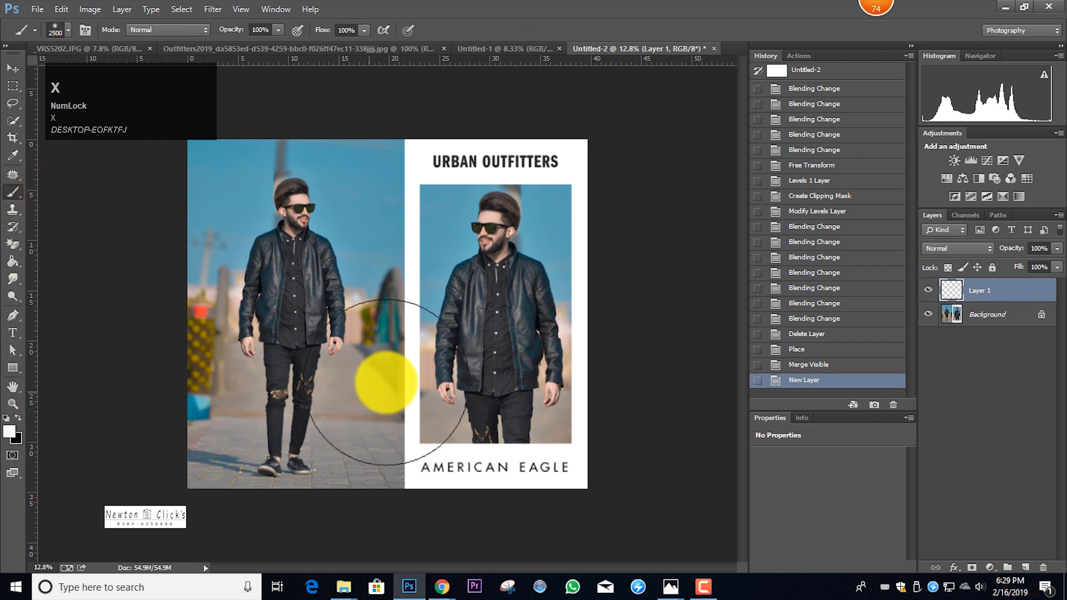
{"action": "left_click", "coordinate": [370, 193]}
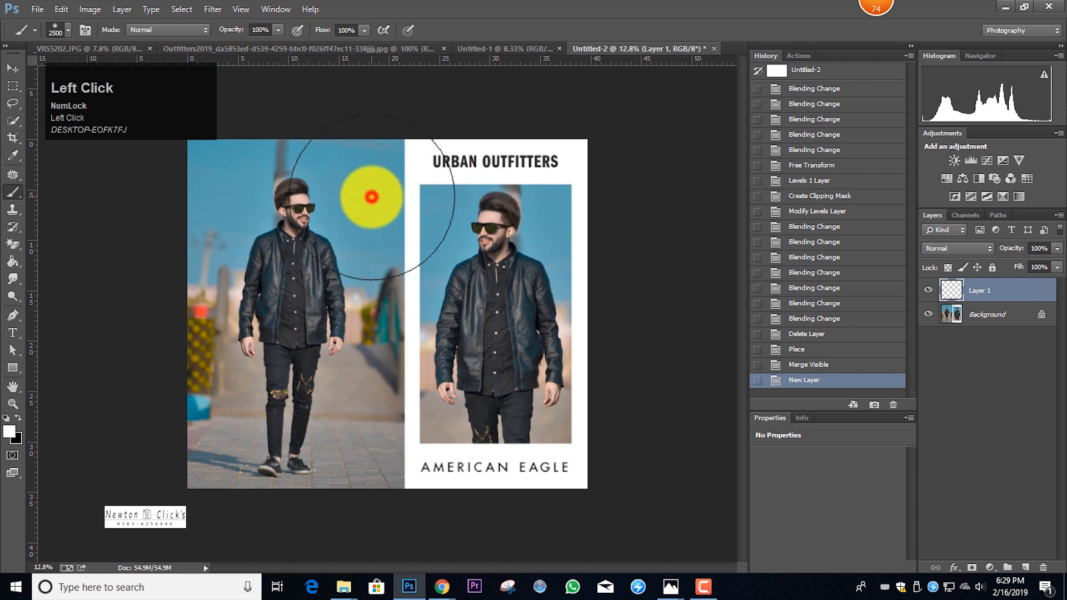
Set Layer 1 to Screen, then enlarge the glow to about 138% and shift it partly off the full-length photo's outer edge with Free Transform
{"action": "left_click", "coordinate": [981, 255]}
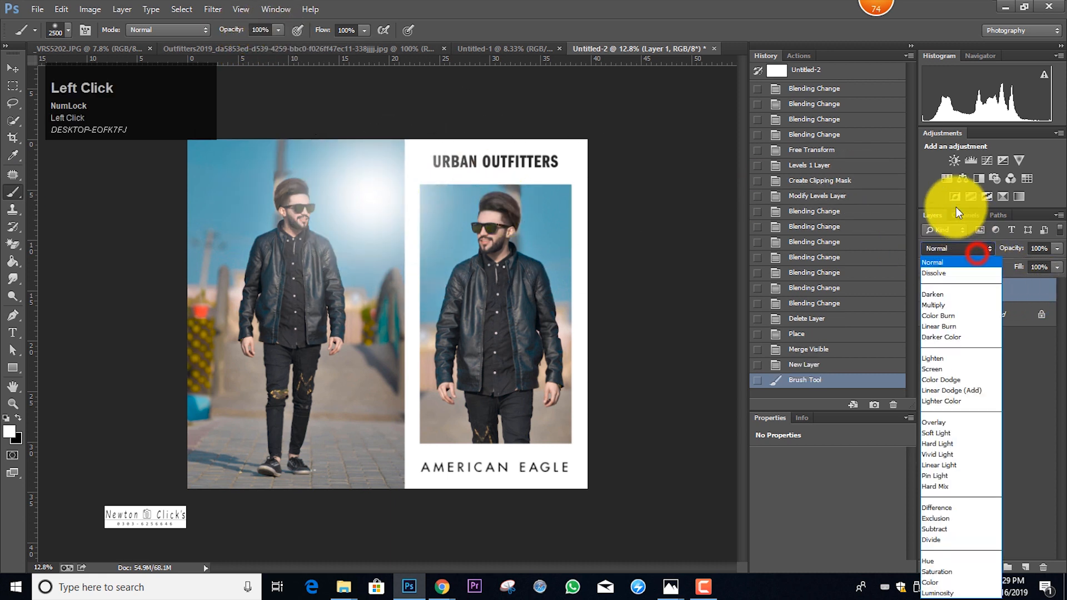
{"action": "left_click", "coordinate": [947, 370]}
{"action": "key", "text": "ctrl+t"}
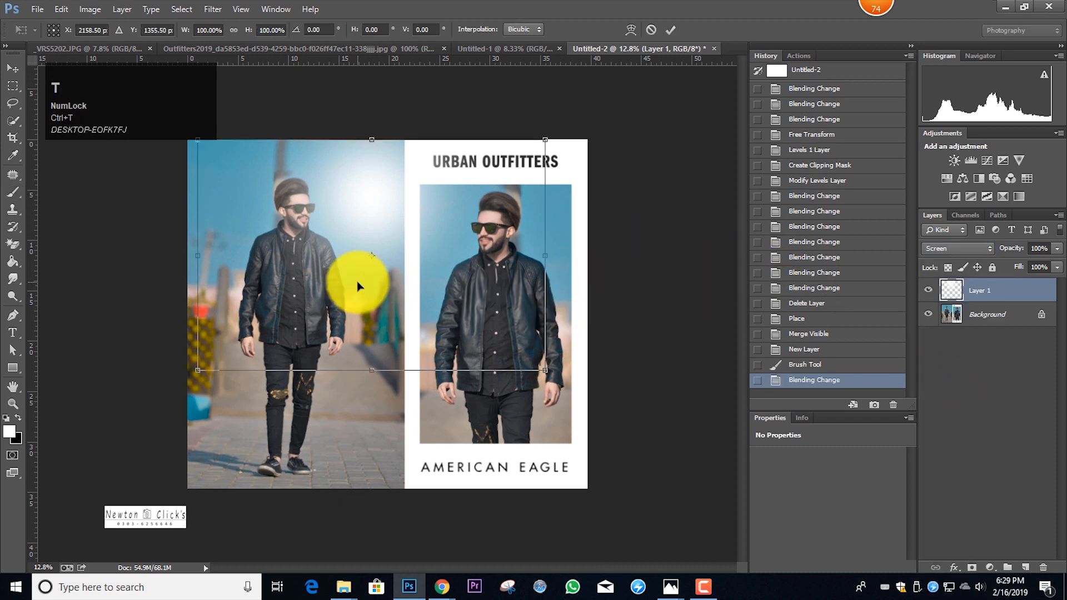
{"action": "left_click_drag", "start_coordinate": [311, 272], "coordinate": [152, 239]}
{"action": "left_click_drag", "start_coordinate": [390, 337], "coordinate": [278, 488]}
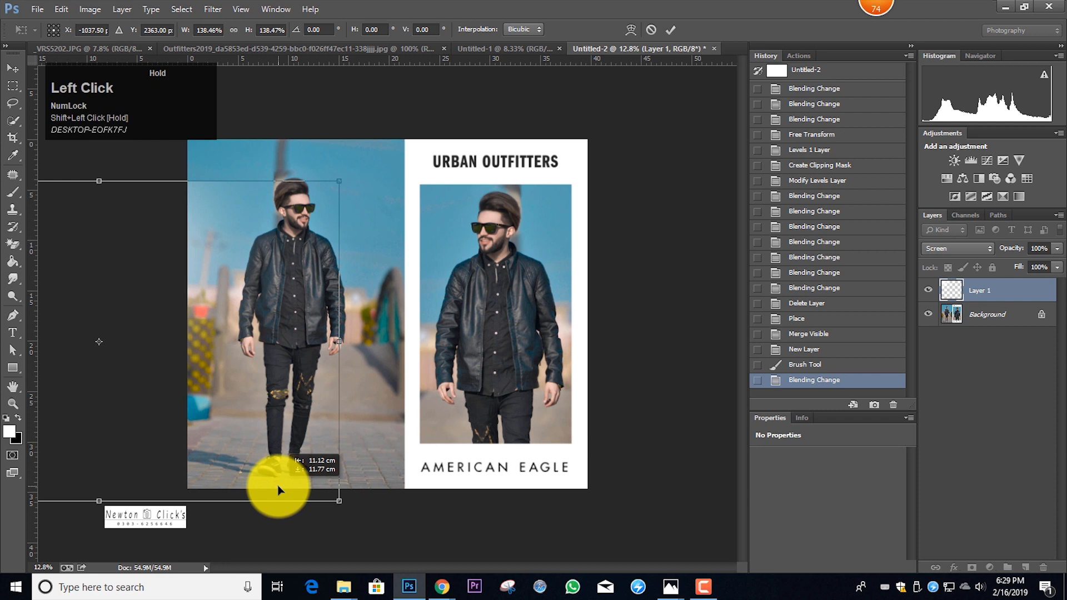
{"action": "left_click", "coordinate": [671, 30]}
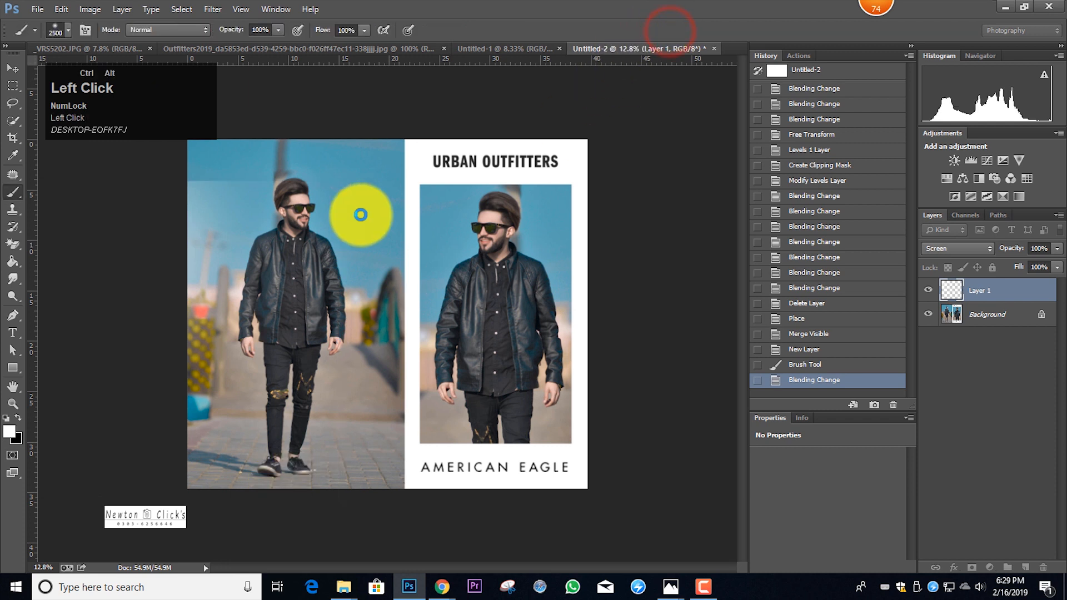
Erase the glow's hard upper edge on Layer 1 across the sky of the full-length photo using a large soft Eraser
{"action": "scroll", "coordinate": [361, 214], "scroll_direction": "down", "scroll_amount": 3}
{"action": "scroll", "coordinate": [361, 214], "scroll_direction": "up", "scroll_amount": 2}
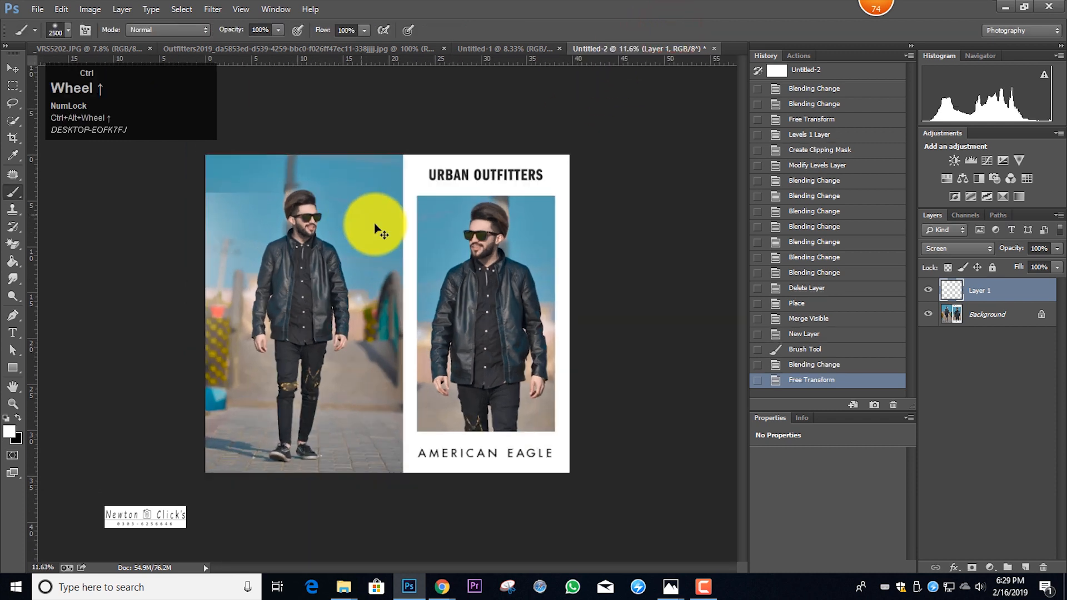
{"action": "right_click", "coordinate": [13, 248]}
{"action": "left_click", "coordinate": [44, 248]}
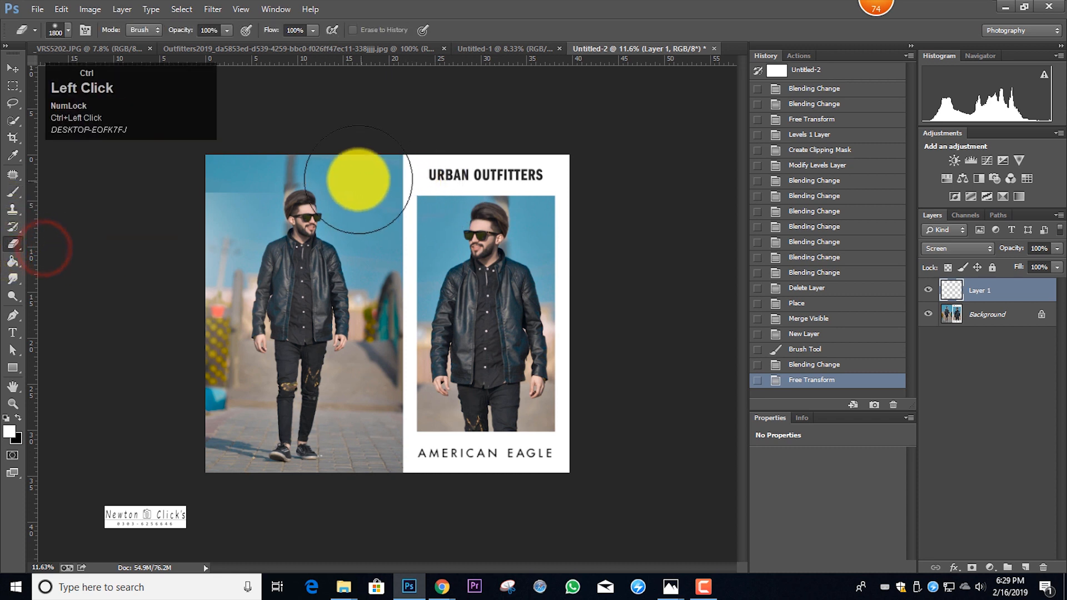
{"action": "left_click_drag", "start_coordinate": [325, 181], "coordinate": [233, 175]}
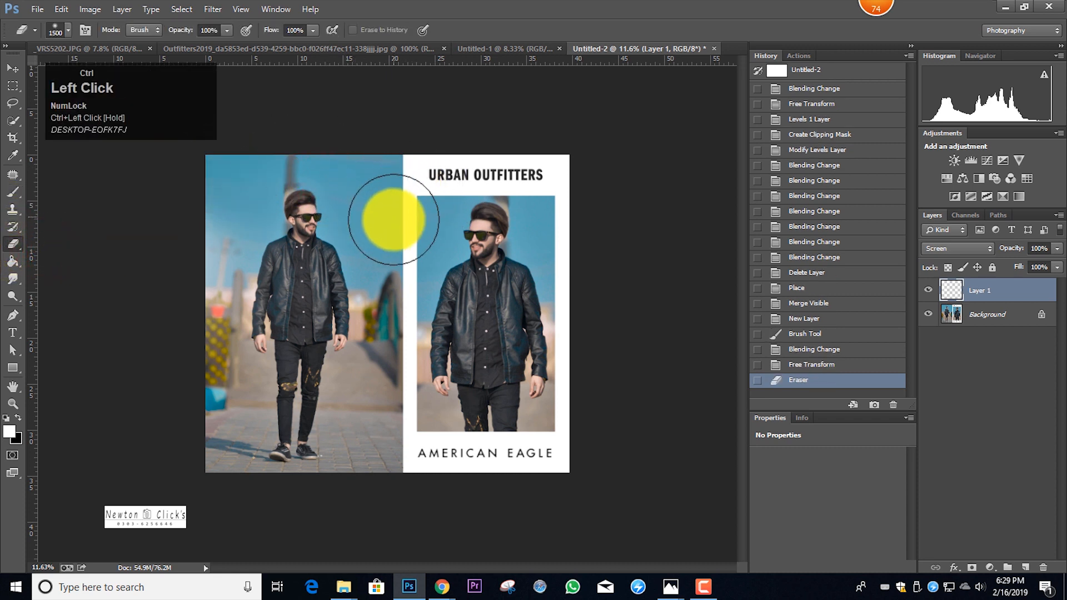
{"action": "scroll", "coordinate": [389, 226], "scroll_direction": "down", "scroll_amount": 2}
{"action": "scroll", "coordinate": [389, 225], "scroll_direction": "up", "scroll_amount": 2}
Merge the visible layers and open the merged image in the Camera Raw filter
{"action": "key", "text": "shift+a"}
{"action": "key", "text": "a"}
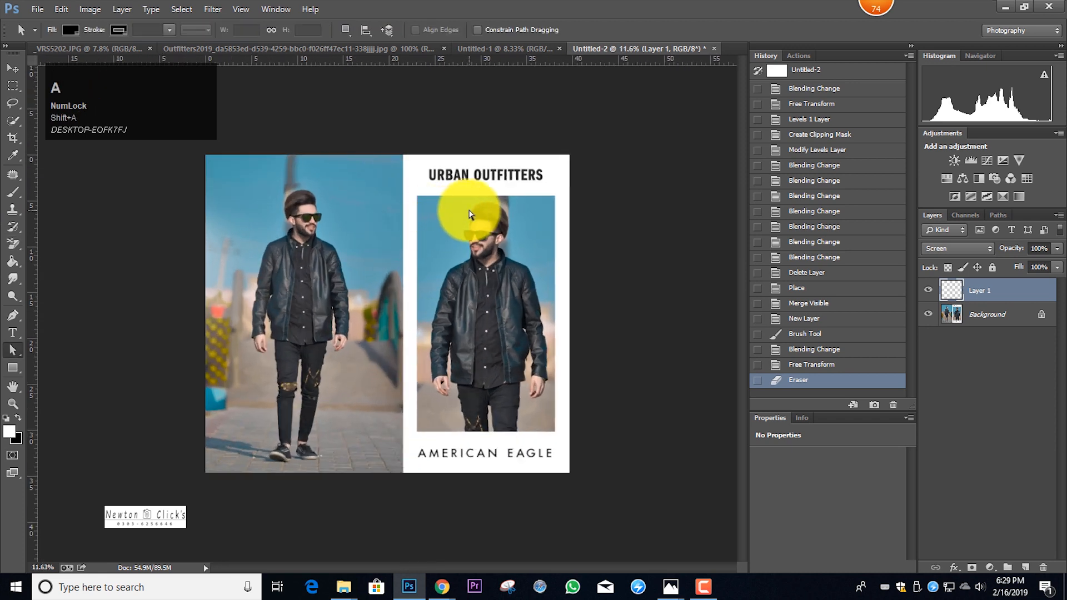
{"action": "key", "text": "ctrl+shift+a"}
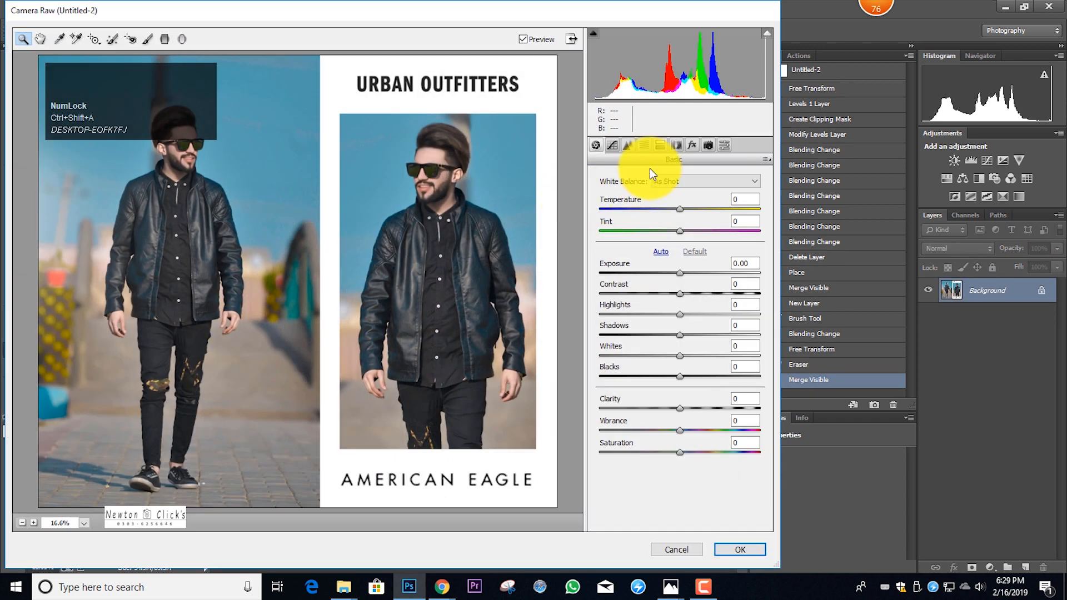
Raise the saturation of the Aquas strongly and of the Blues moderately in the HSL / Grayscale adjustments
{"action": "left_click", "coordinate": [644, 144]}
{"action": "left_click_drag", "start_coordinate": [680, 328], "coordinate": [746, 327]}
{"action": "left_click_drag", "start_coordinate": [681, 350], "coordinate": [719, 349]}
Shift the Blues hue to -26 in the HSL / Grayscale adjustments to turn the sky teal
{"action": "left_click", "coordinate": [601, 196]}
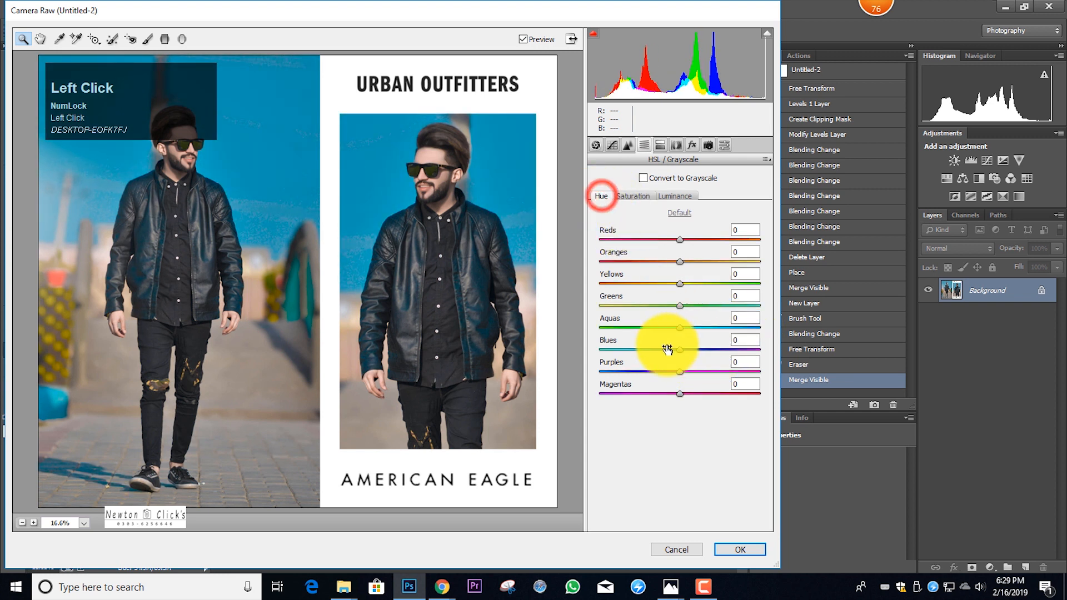
{"action": "left_click", "coordinate": [640, 357]}
{"action": "left_click_drag", "start_coordinate": [631, 349], "coordinate": [651, 354]}
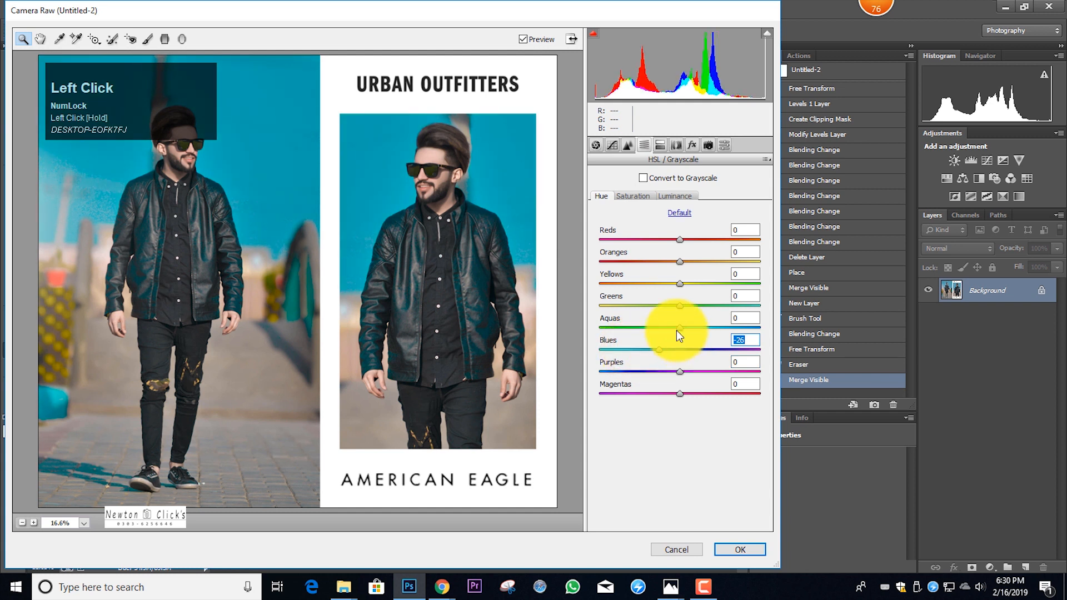